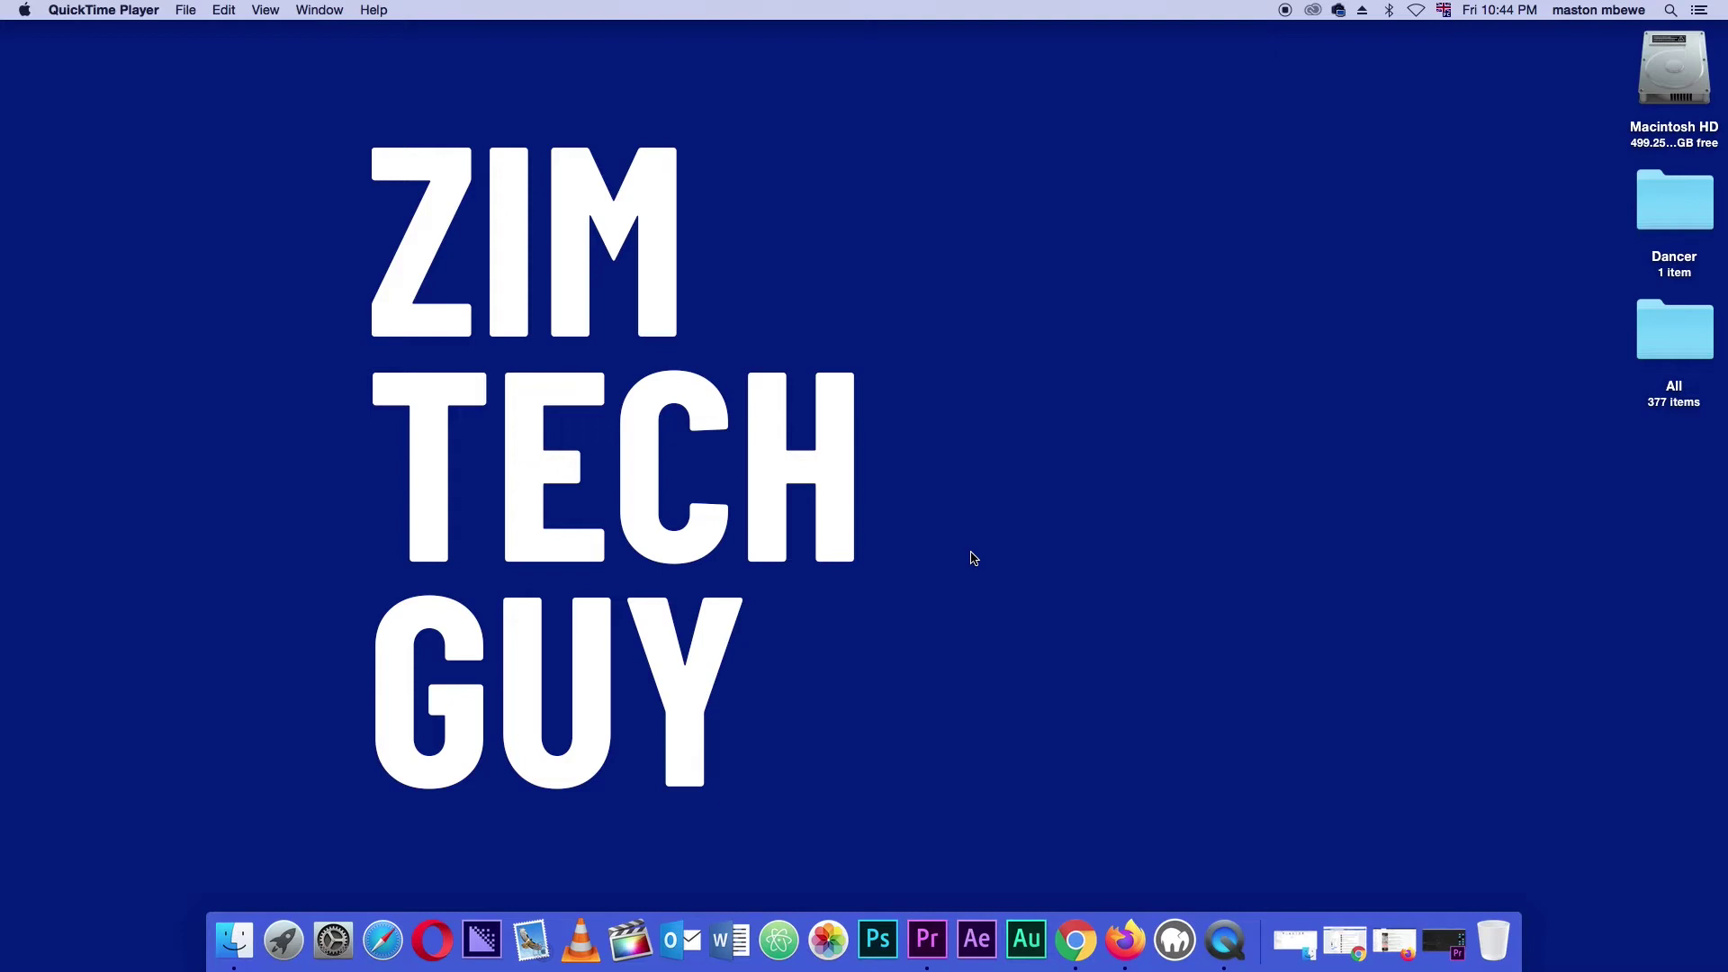
# Switch from QuickTime Player to Premiere Pro CC using its Dock icon.
pyautogui.click(936, 911)
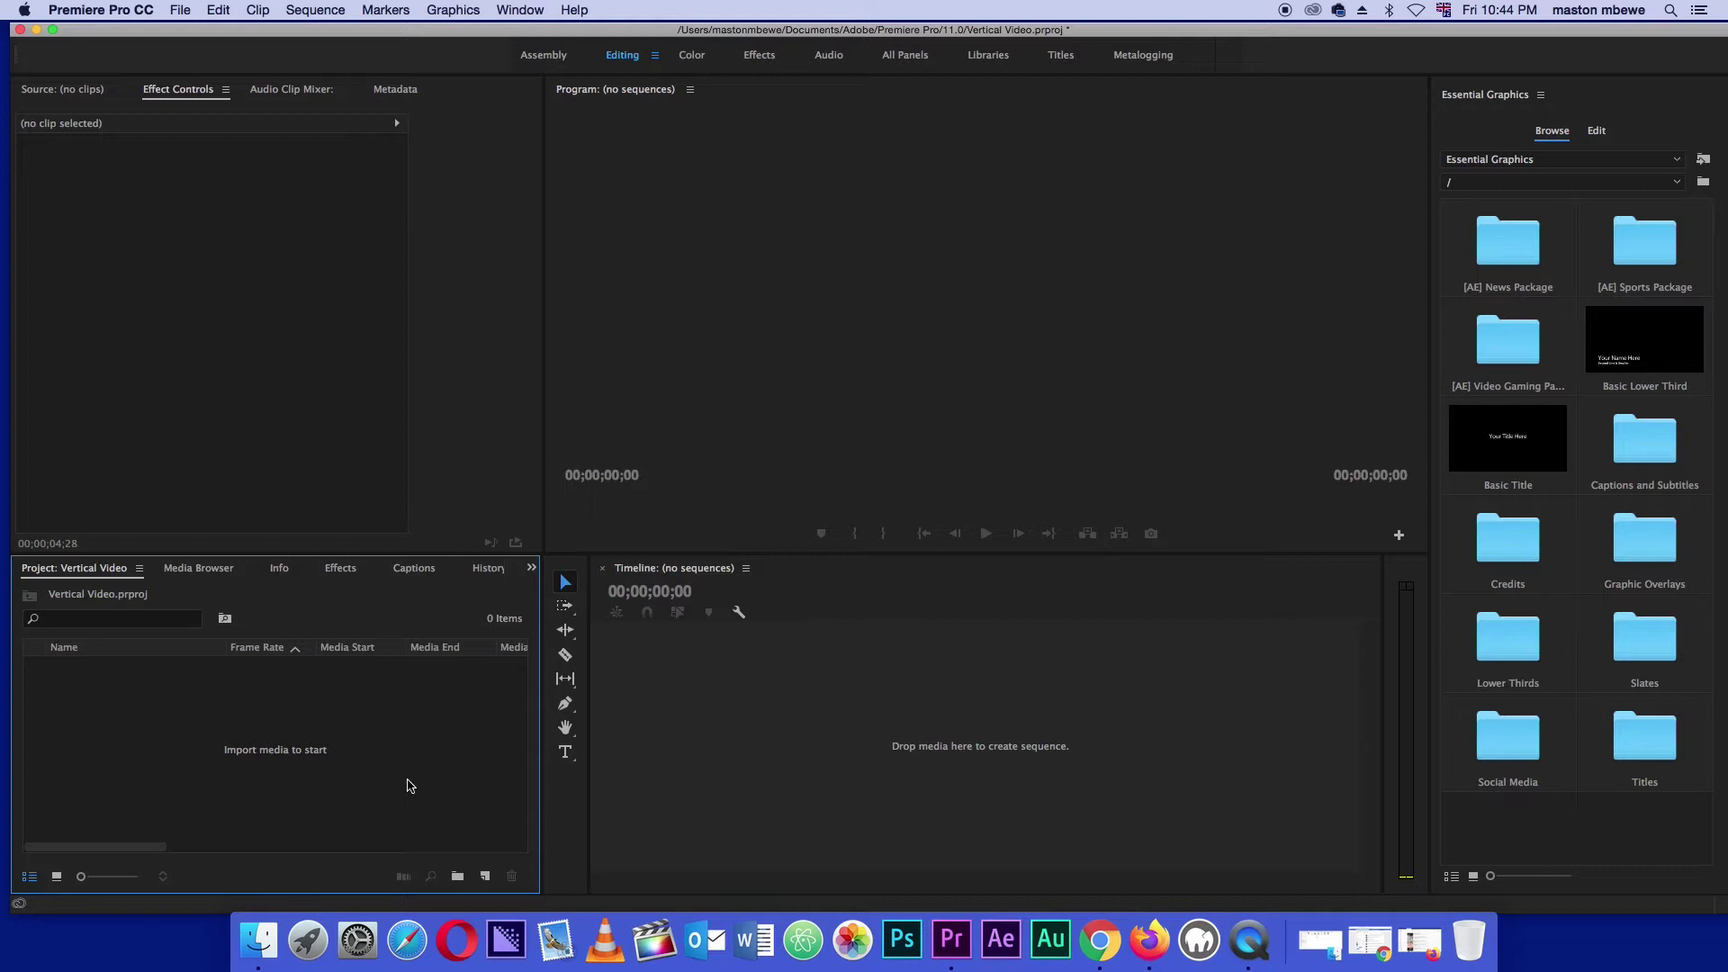
# Create a new 1920×1080 adjustment layer in the Project panel.
pyautogui.click(484, 876)
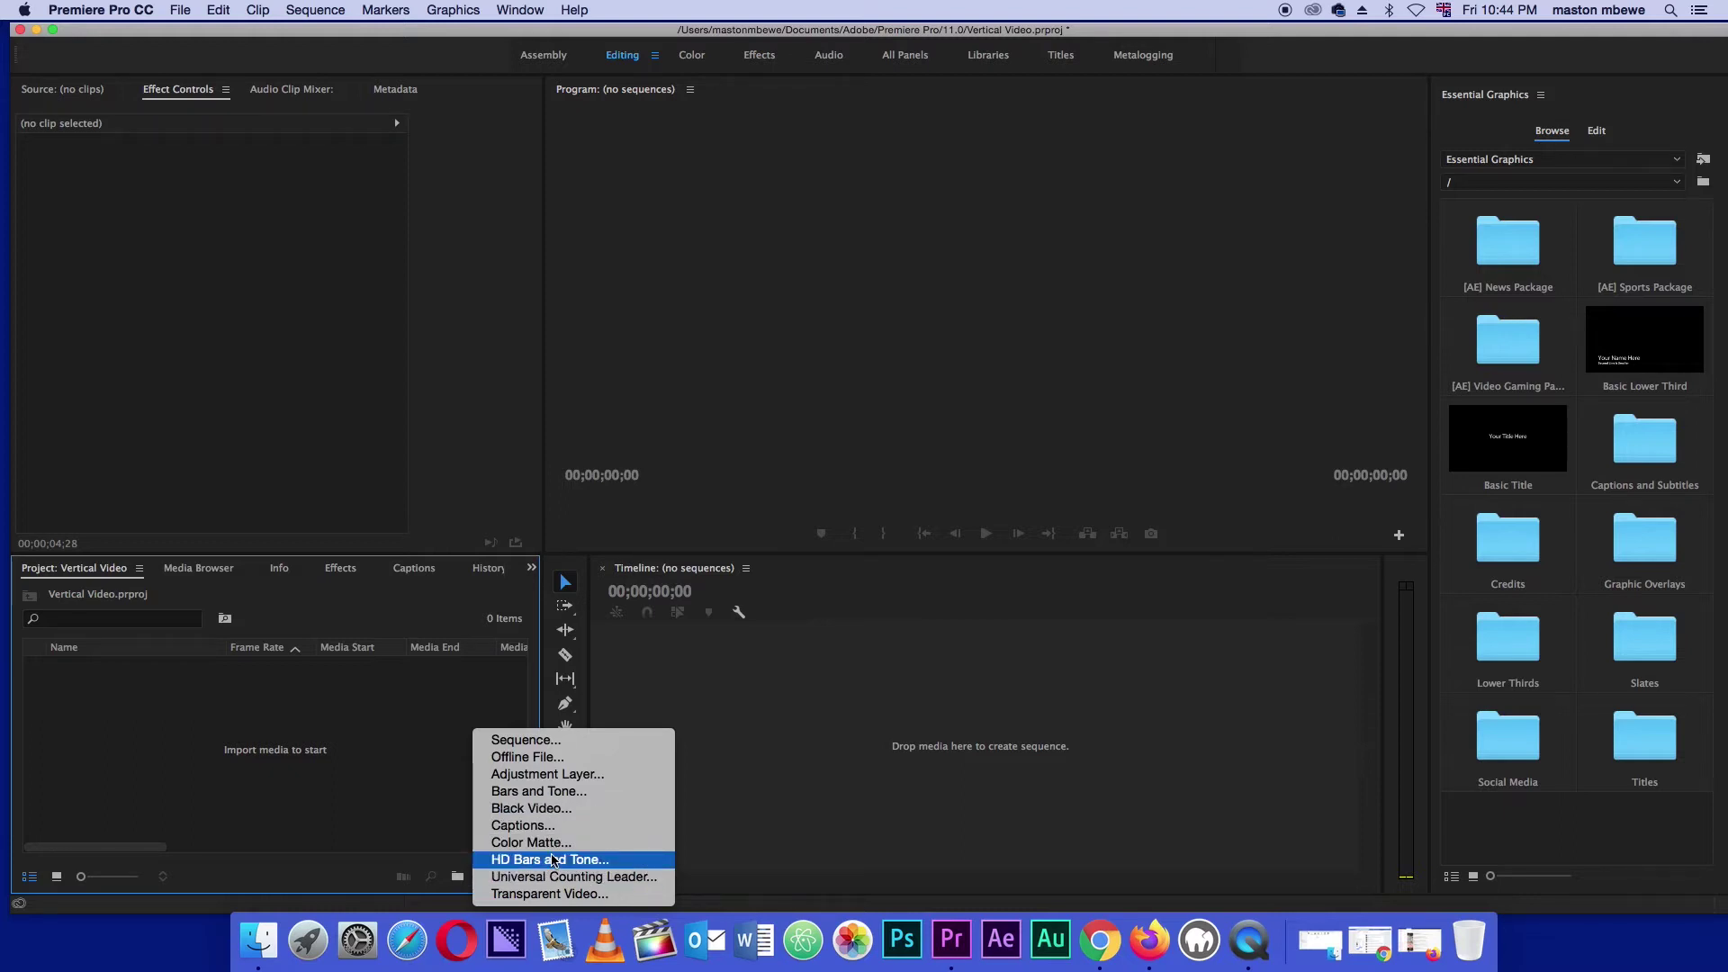
pyautogui.click(607, 776)
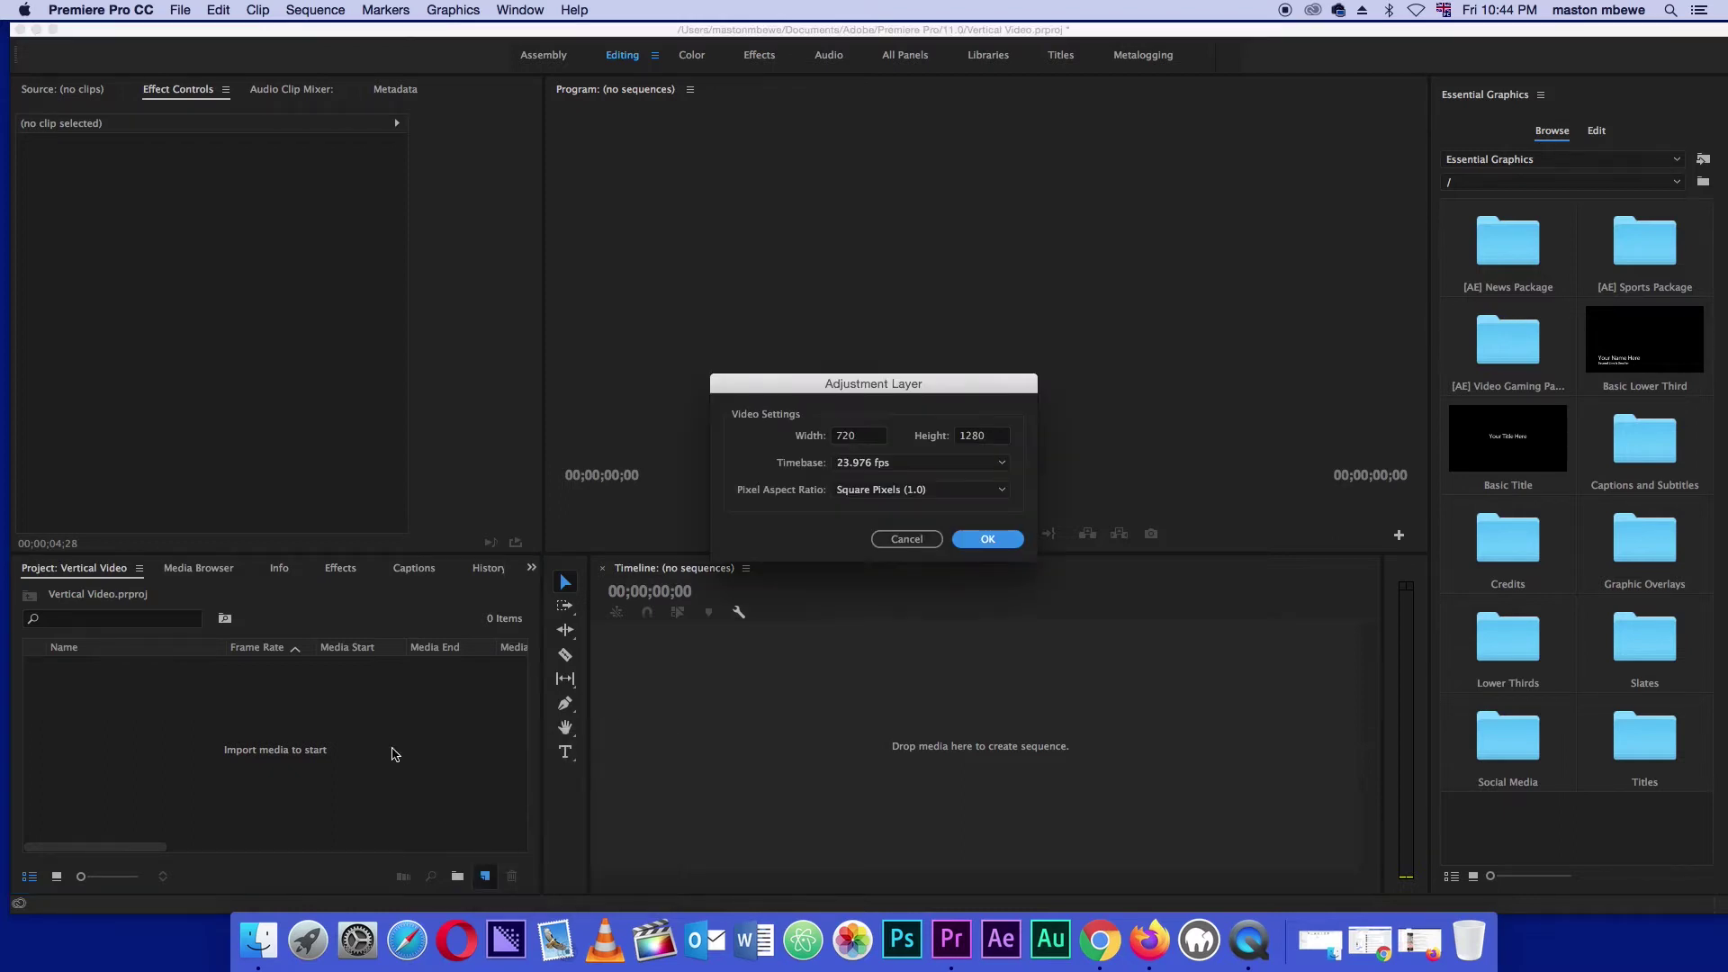
pyautogui.click(874, 440)
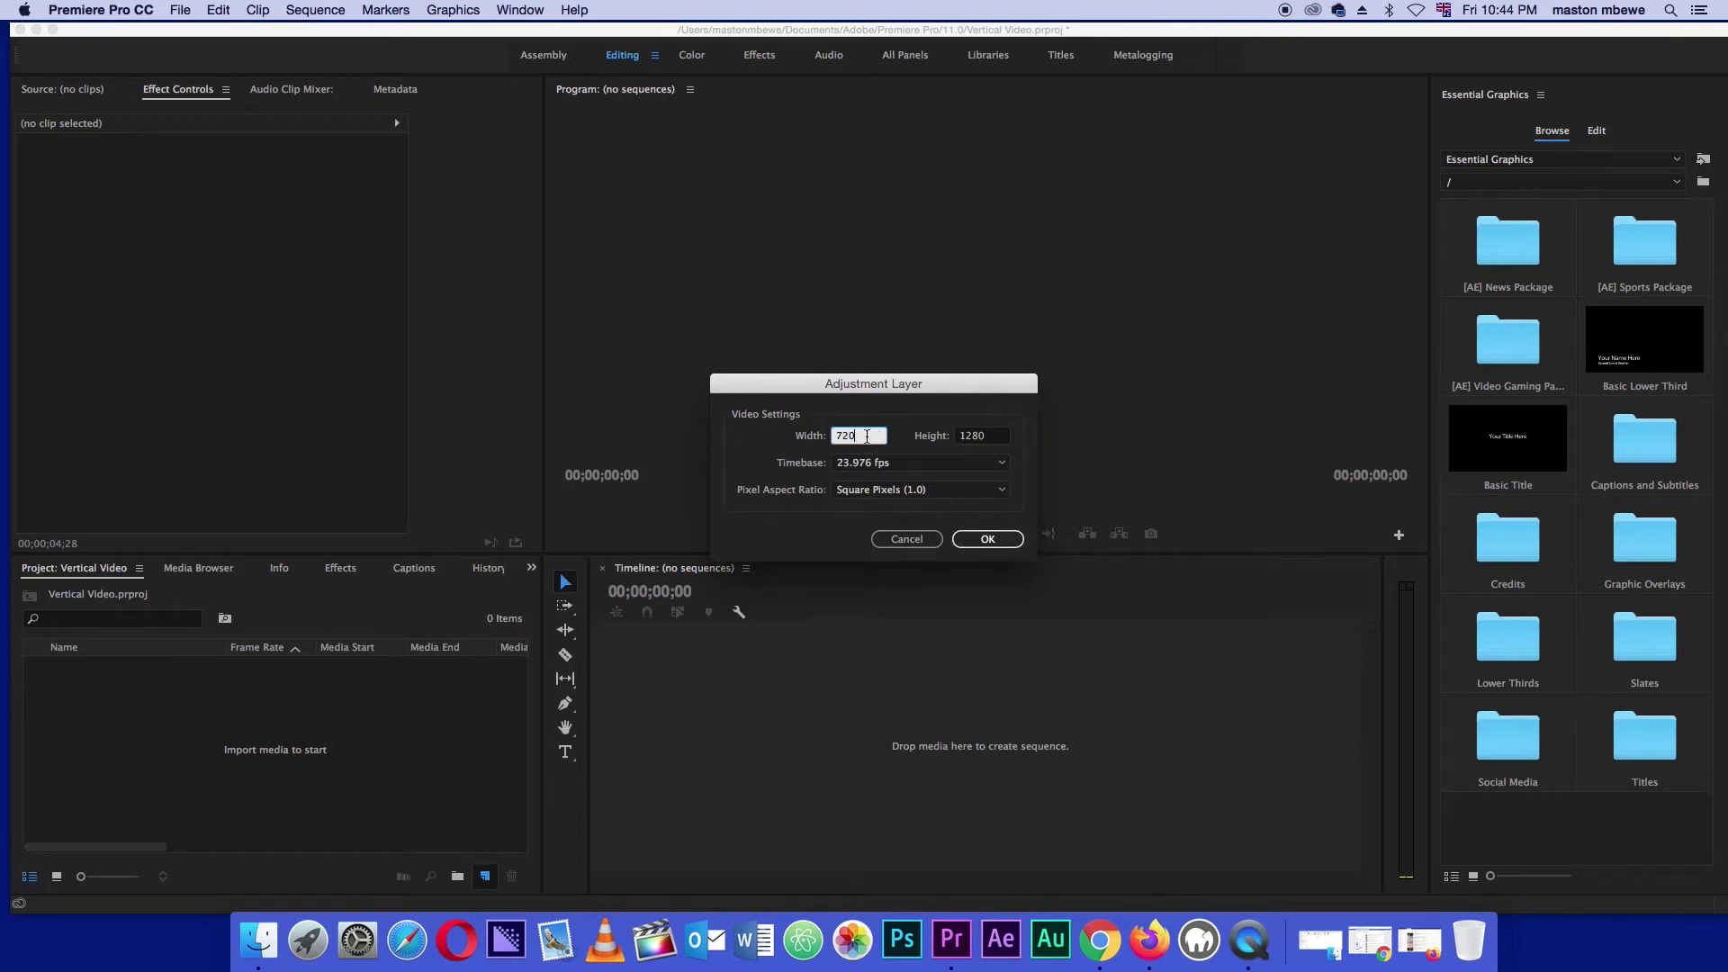
pyautogui.moveTo(867, 437); pyautogui.dragTo(810, 441)
pyautogui.write('19')
pyautogui.click(995, 436)
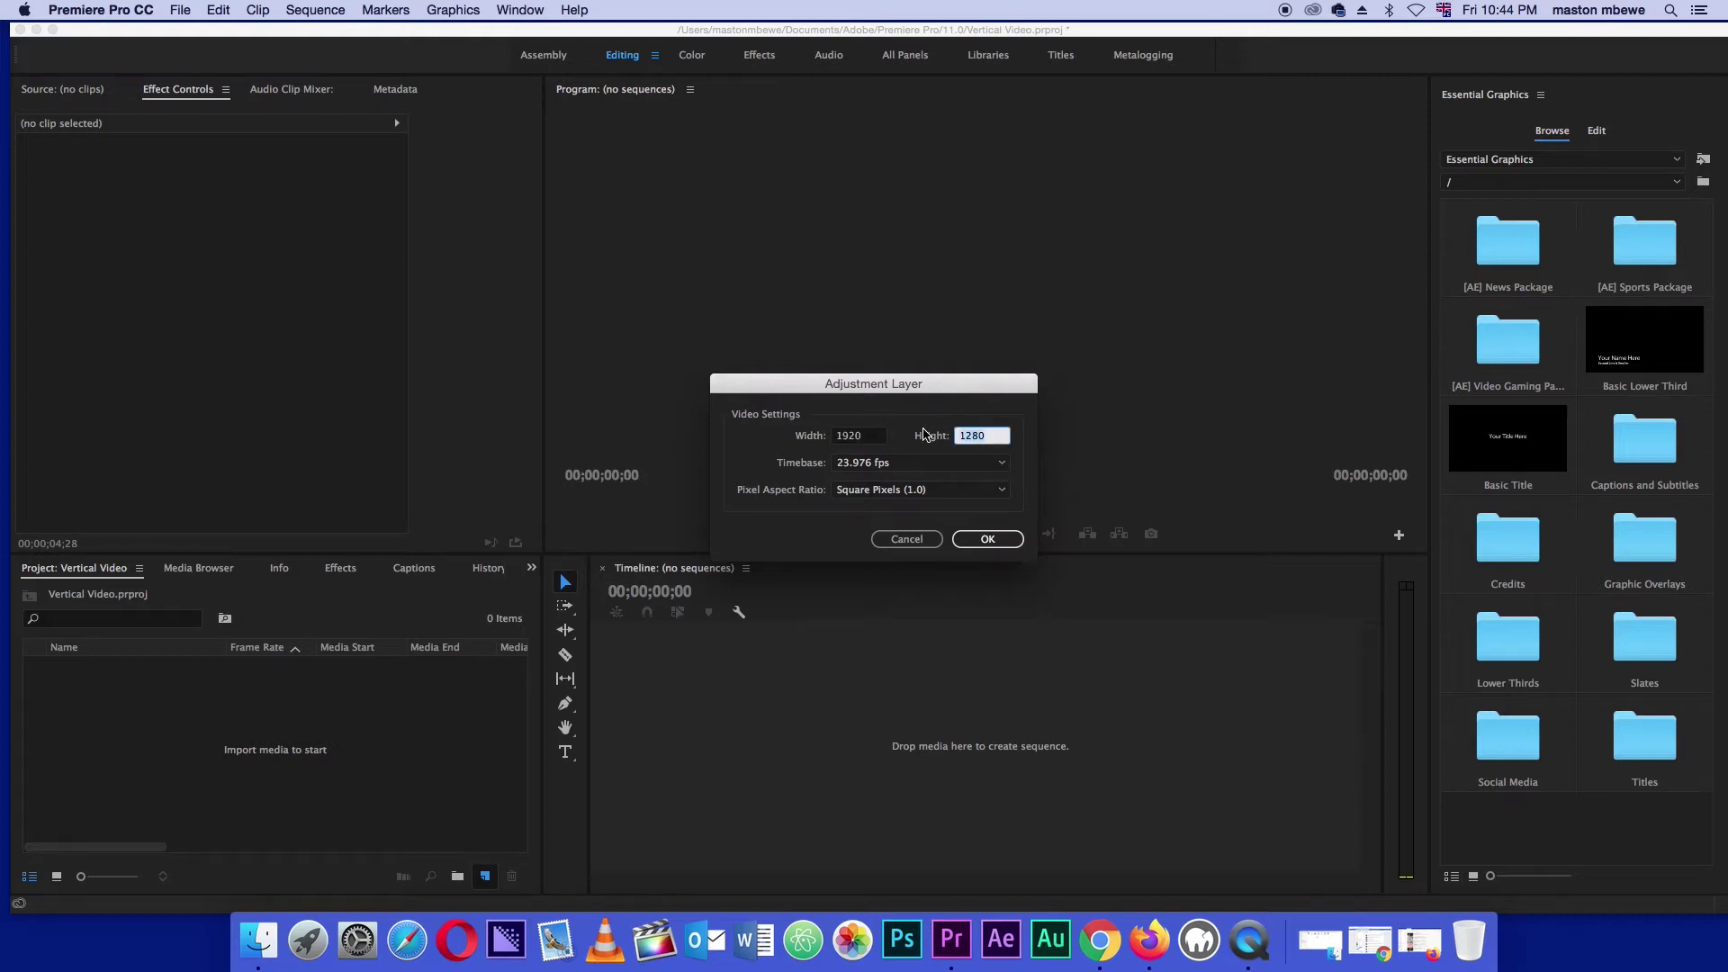
pyautogui.write('1')
pyautogui.click(1007, 538)
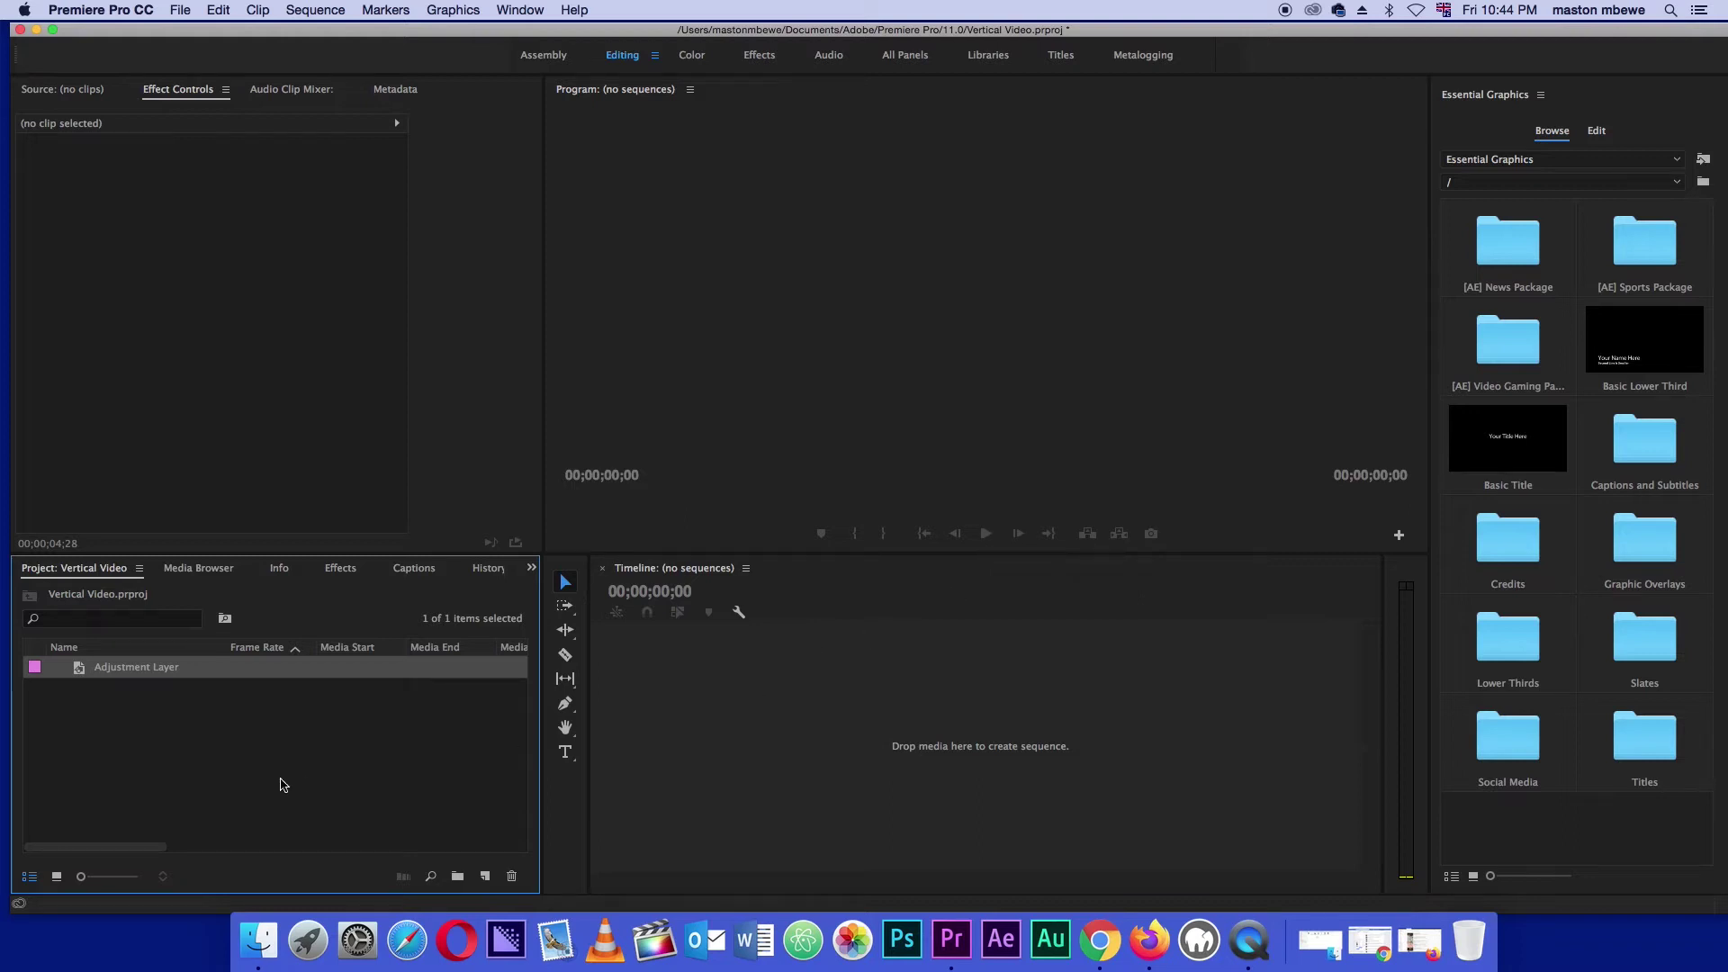
pyautogui.click(226, 774)
# Drop the adjustment layer onto the timeline to make a sequence, then delete its clip.
pyautogui.moveTo(72, 677); pyautogui.dragTo(690, 713)
pyautogui.moveTo(1058, 835); pyautogui.dragTo(846, 650)
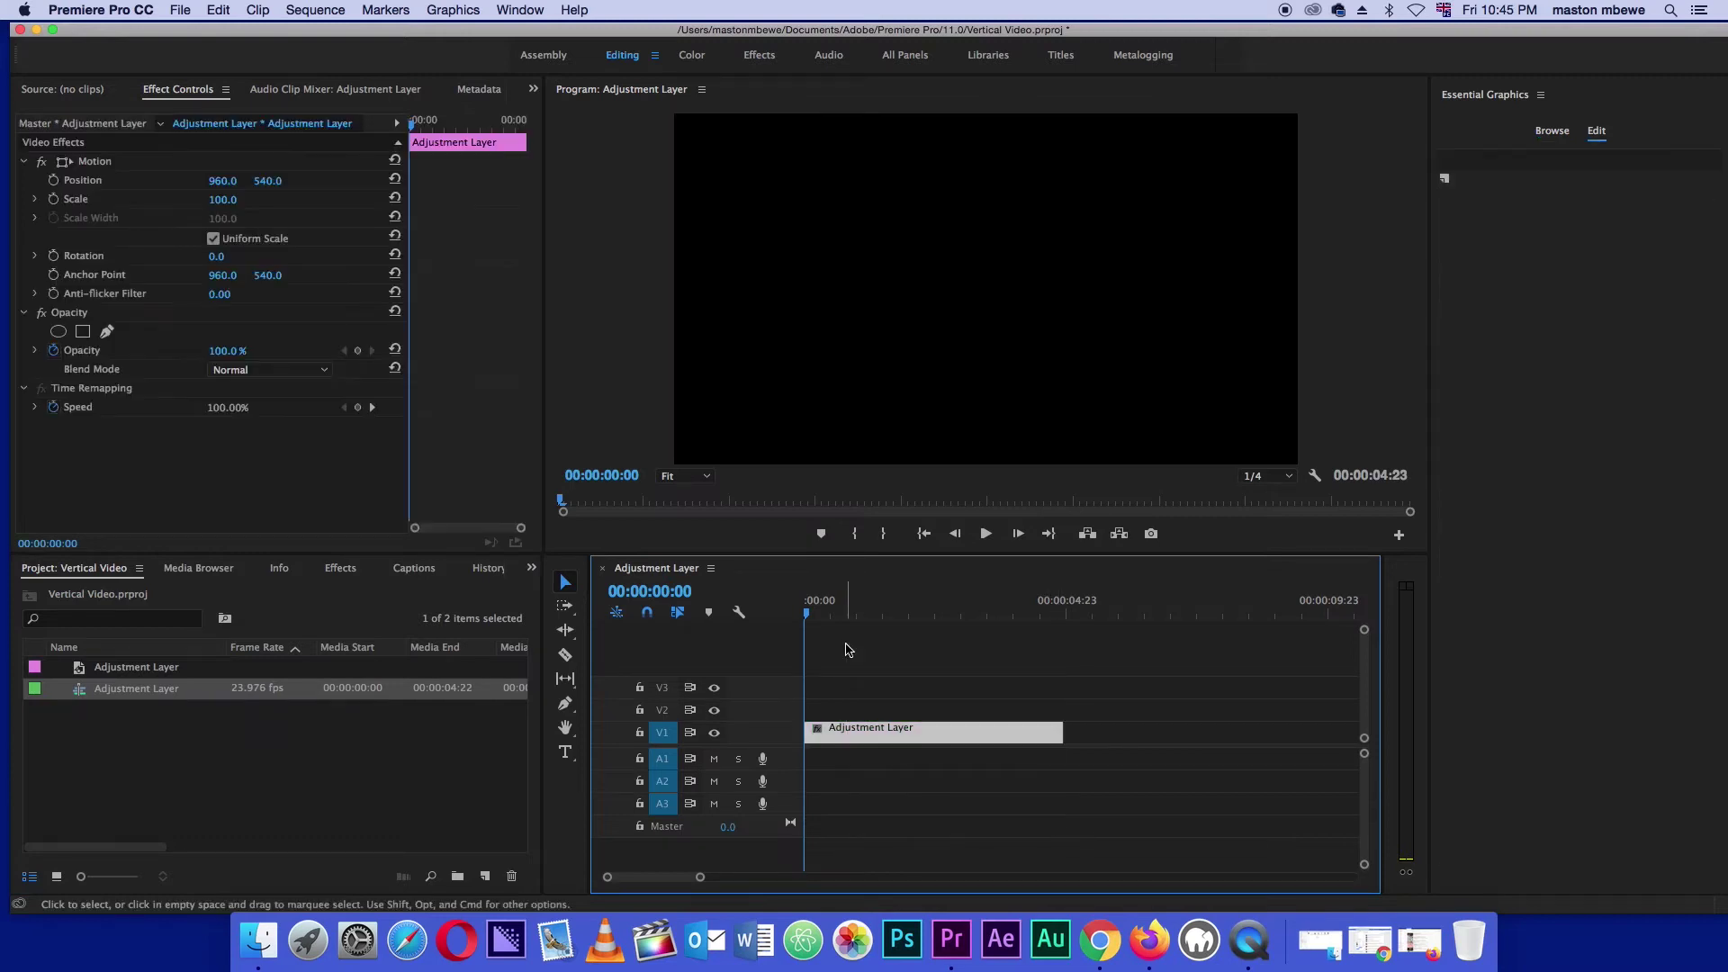
pyautogui.press('Delete')
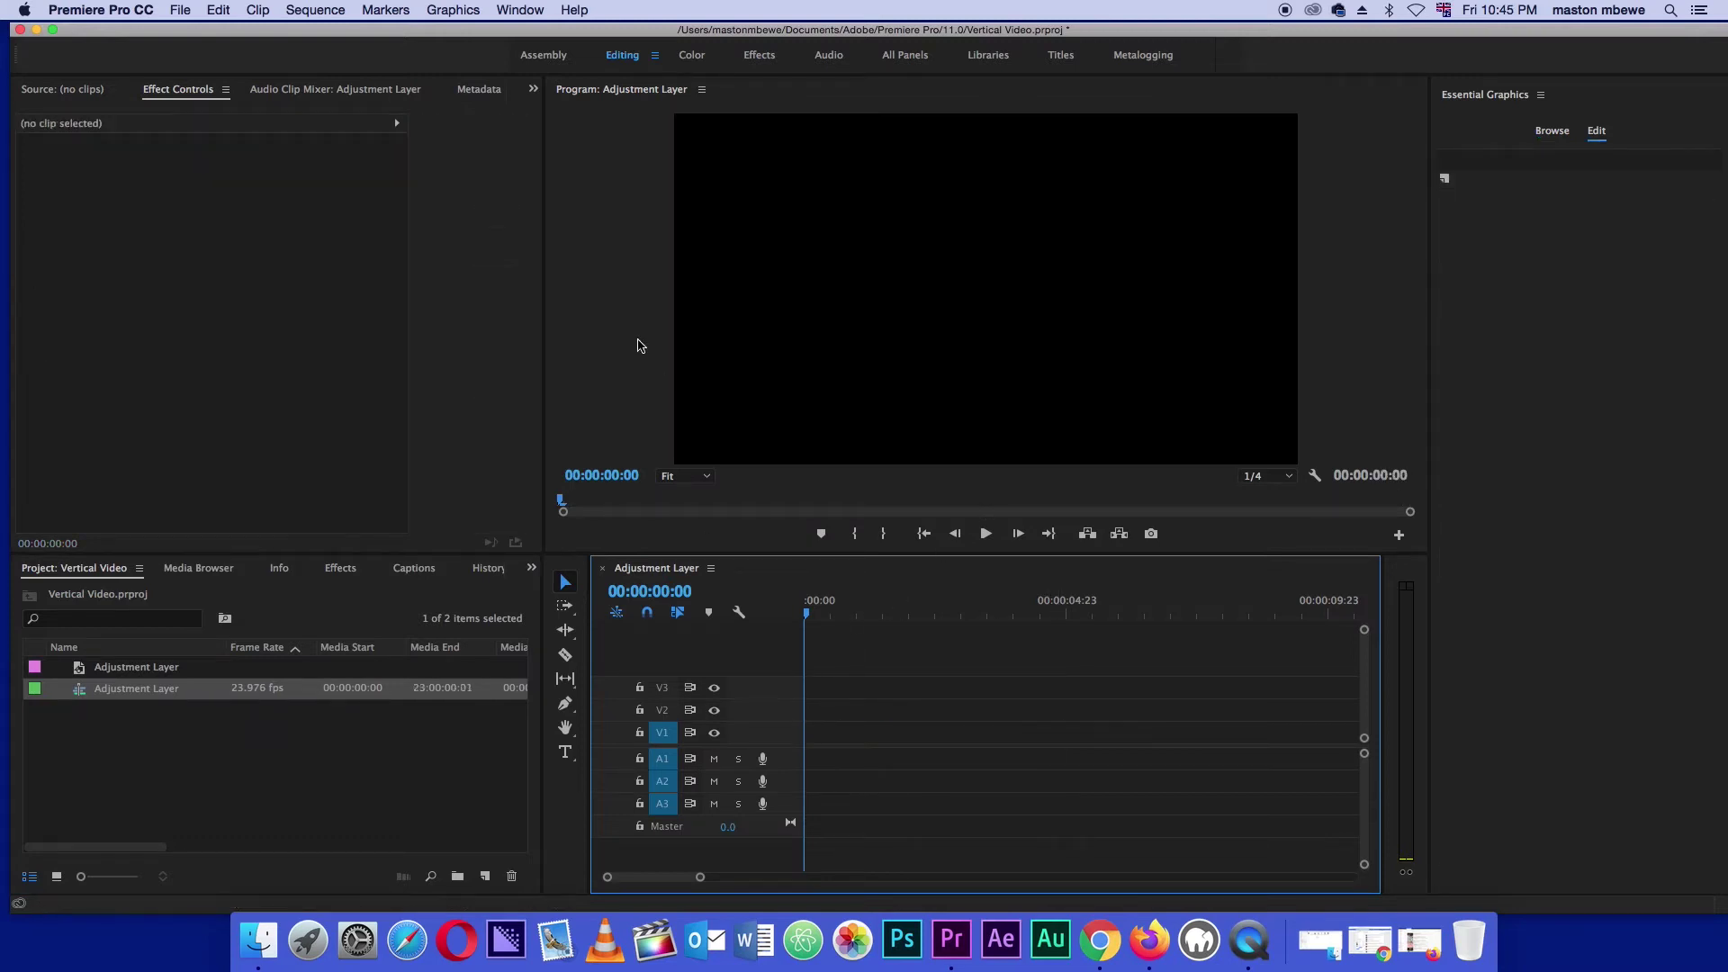
# Confirm the sequence settings at 1920×1080 in Sequence Settings.
pyautogui.click(302, 10)
pyautogui.click(342, 32)
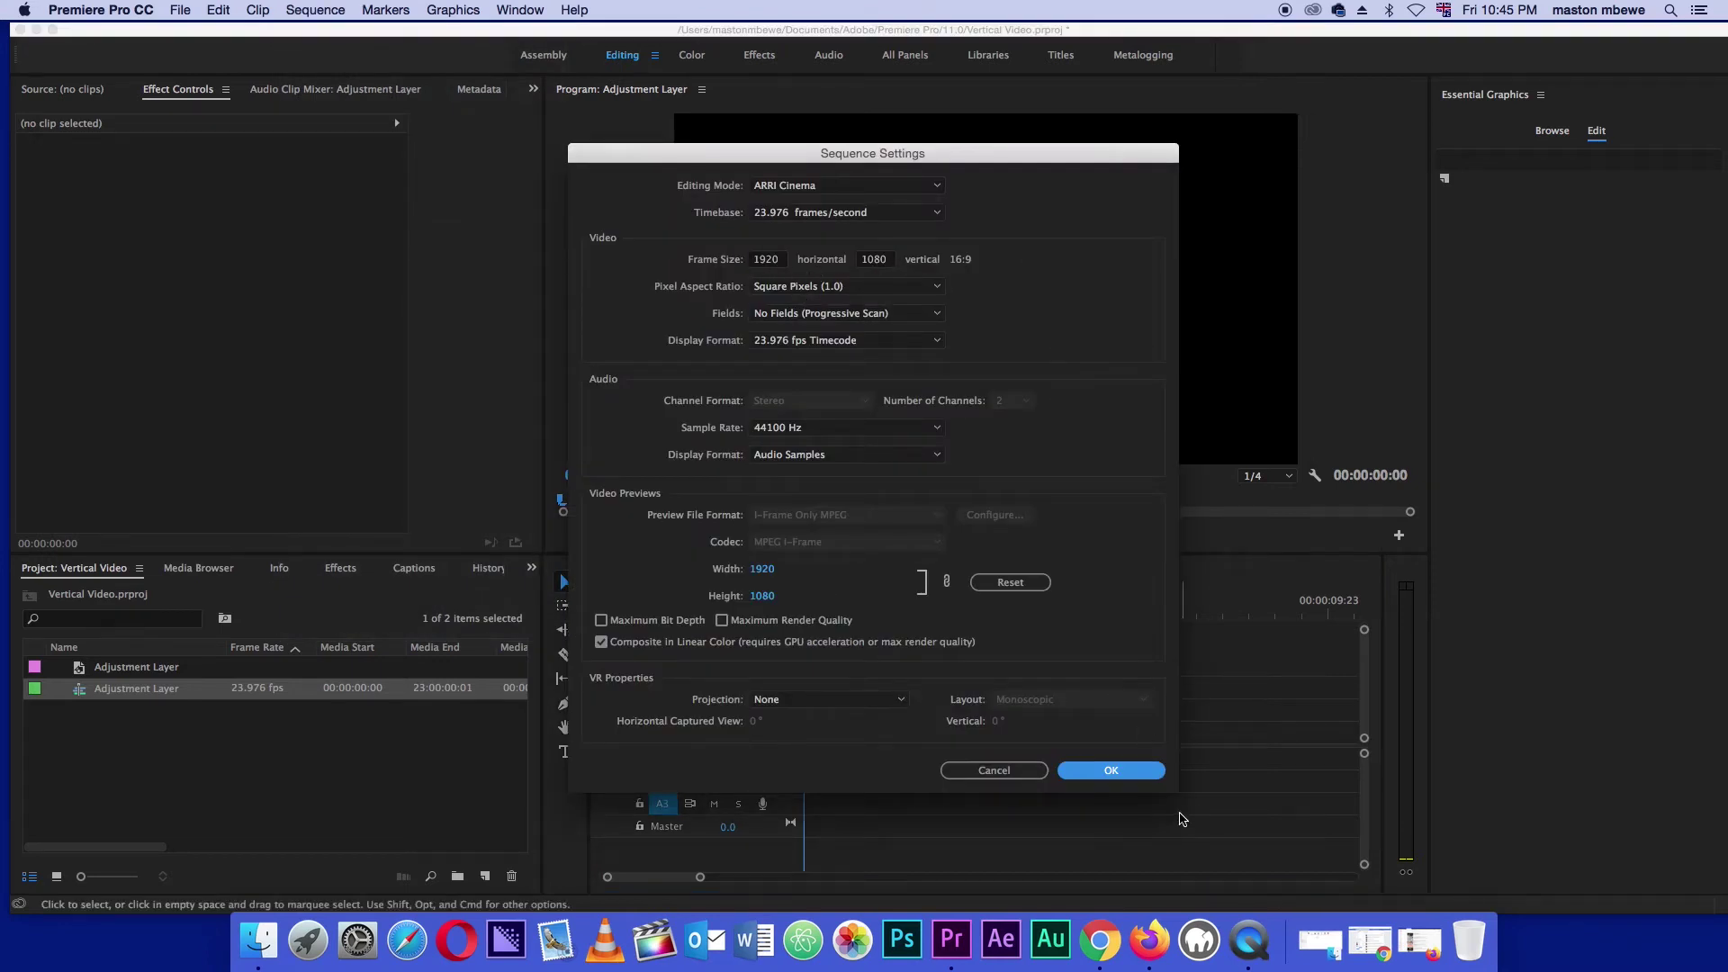
pyautogui.click(1113, 772)
pyautogui.click(263, 785)
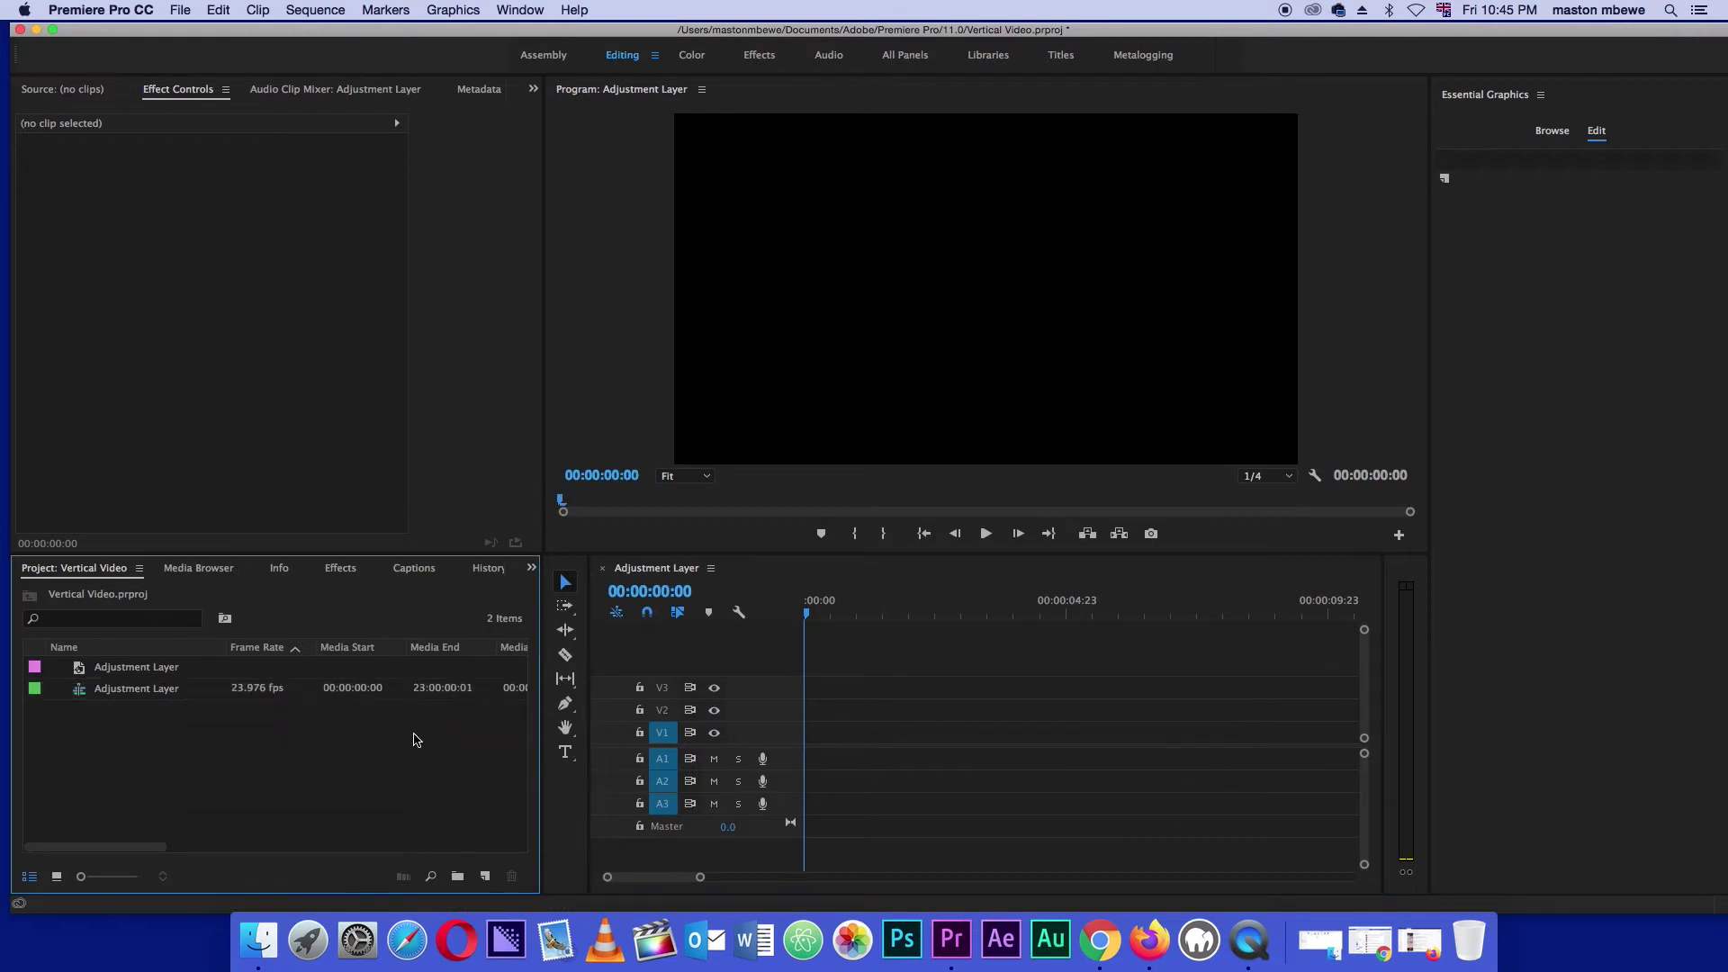
# Import sa kid dancing.mp4 and place it on the timeline, keeping existing sequence settings.
pyautogui.doubleClick(239, 746)
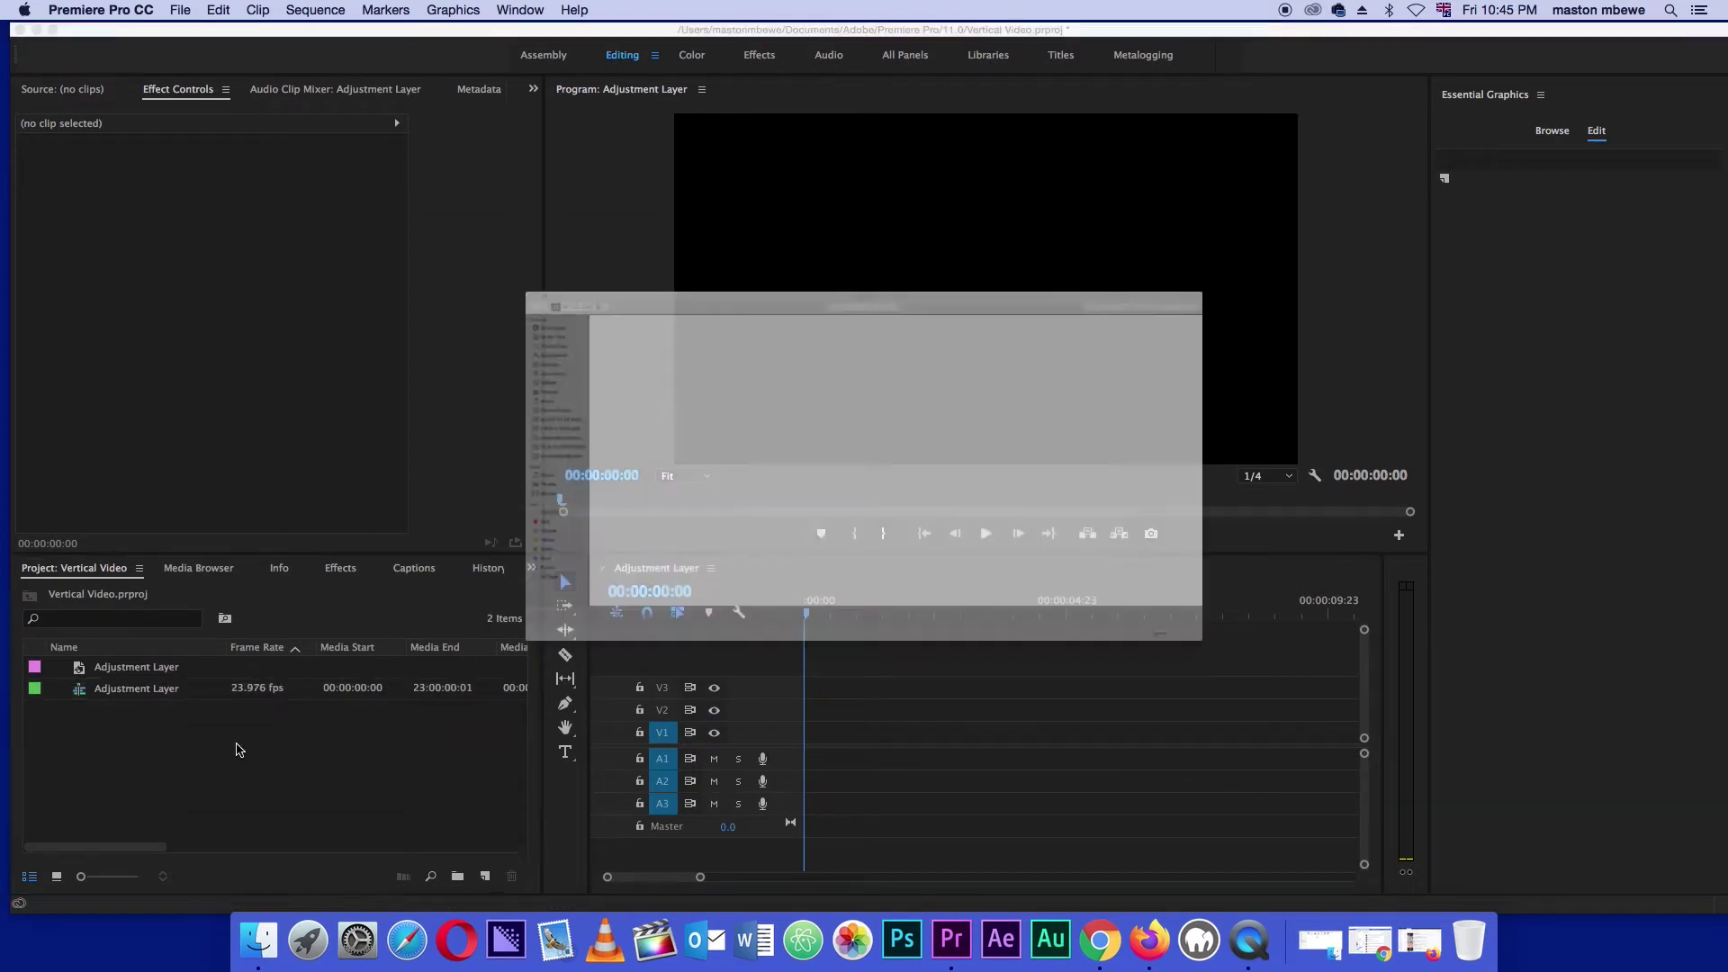
pyautogui.click(230, 112)
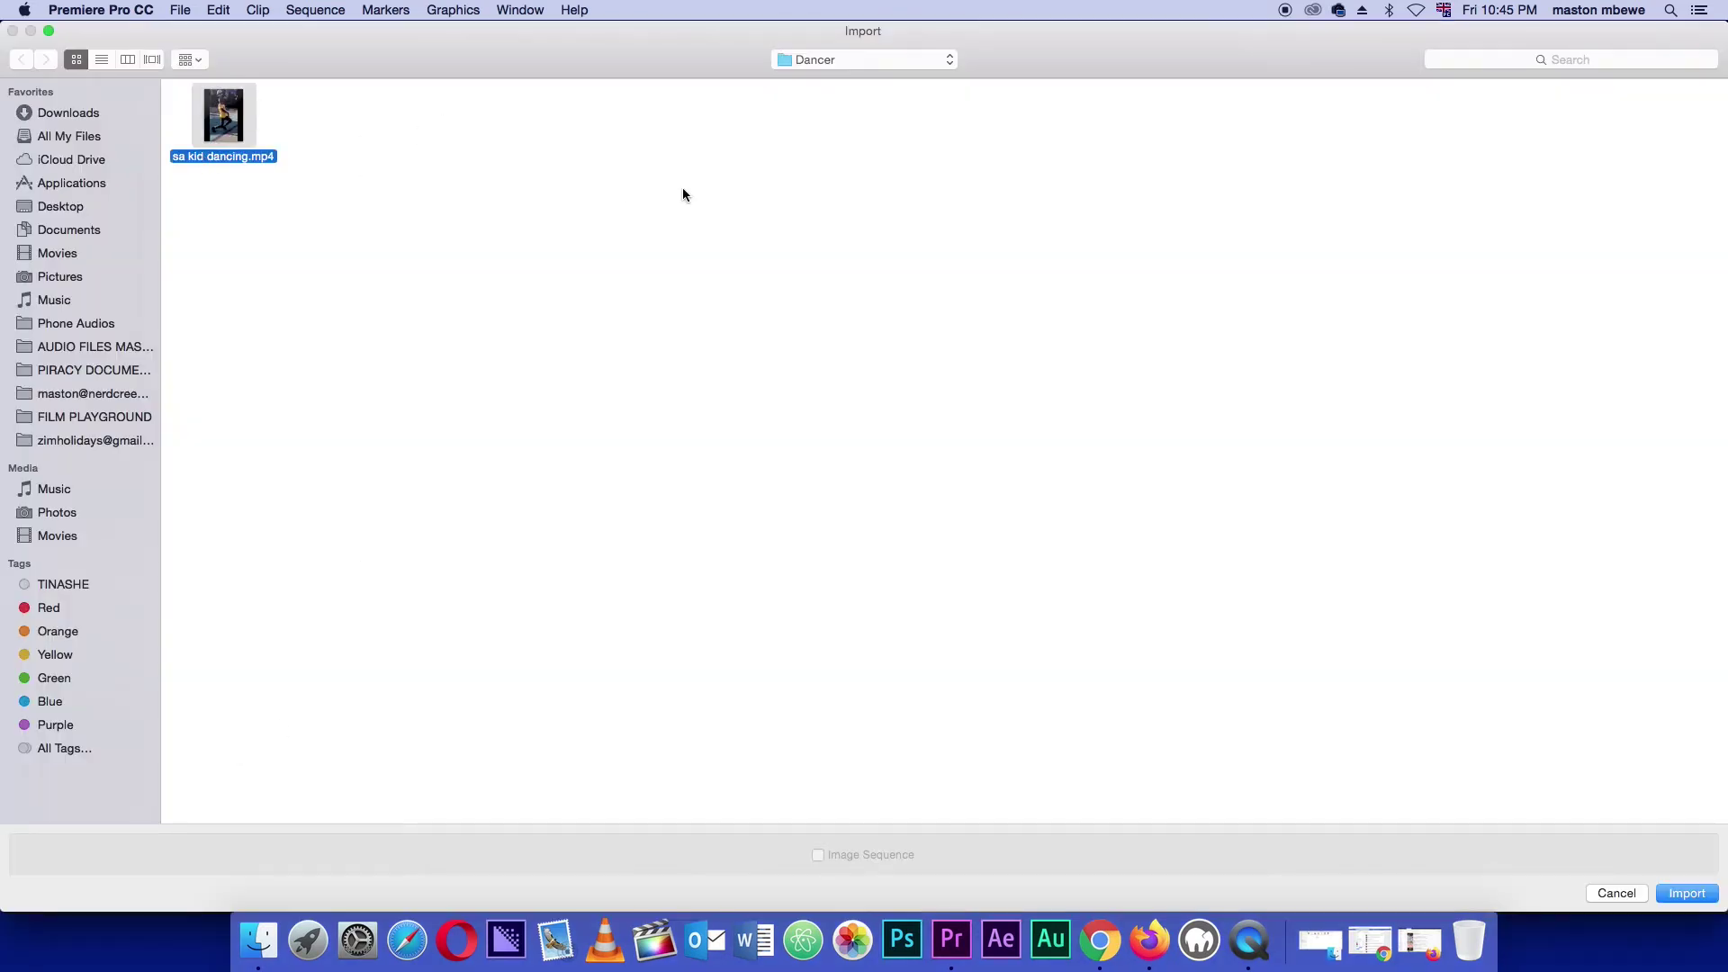
pyautogui.click(1687, 893)
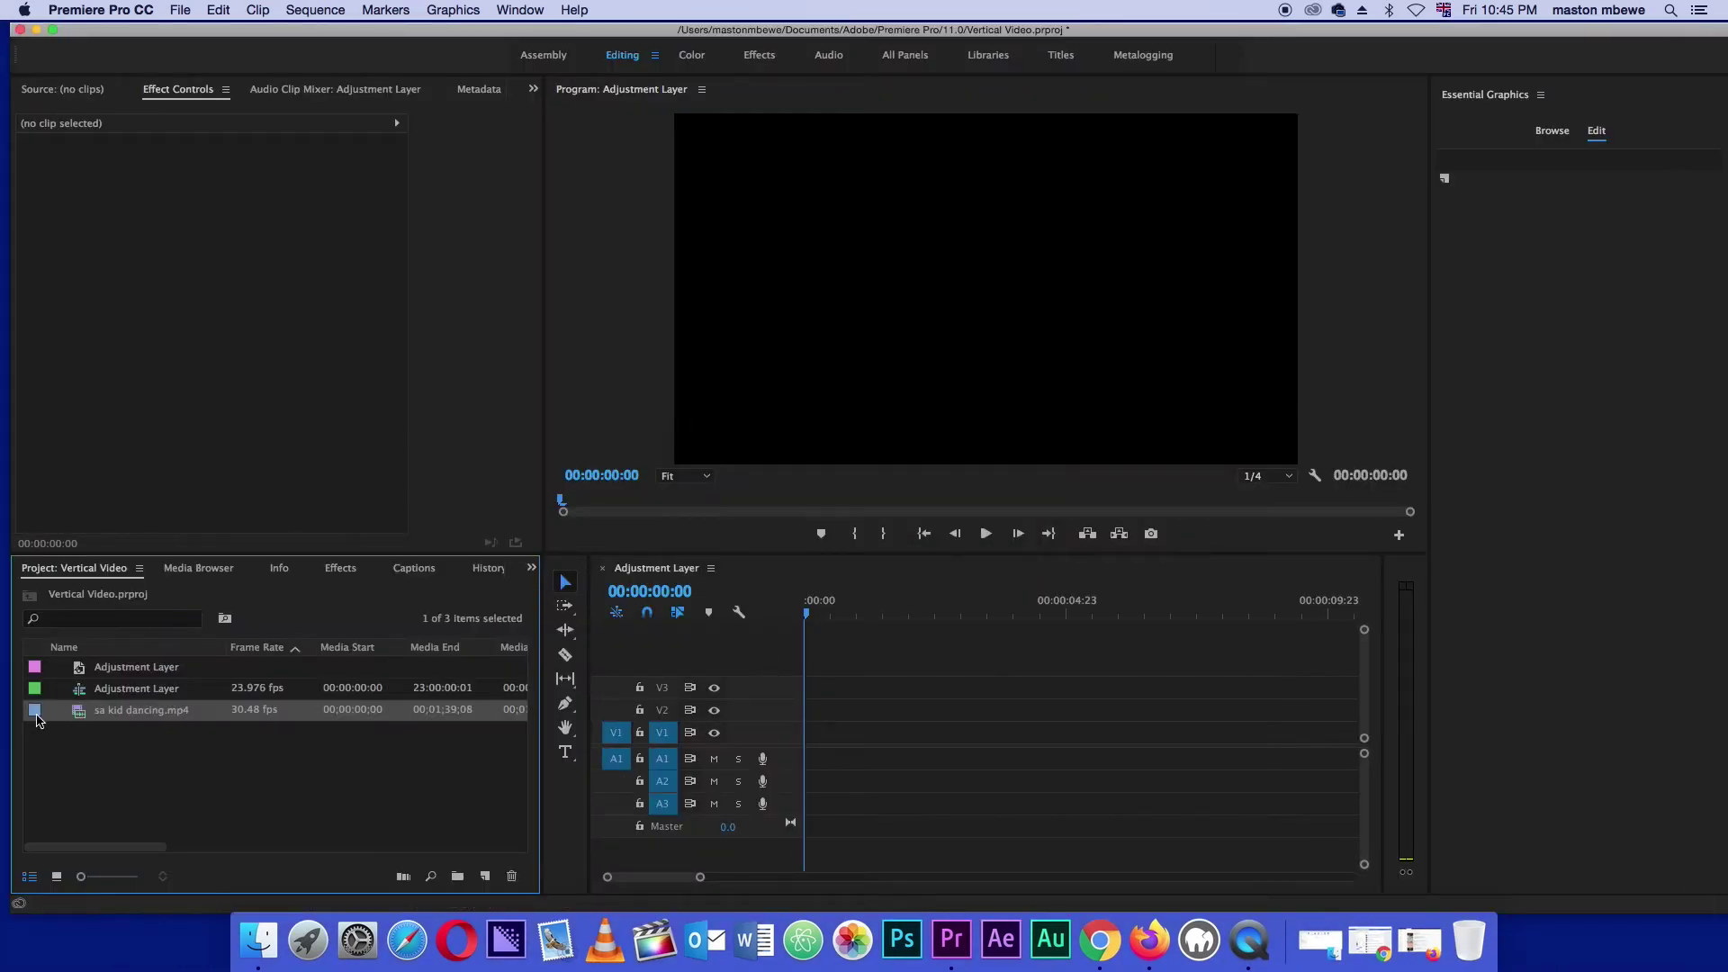
pyautogui.moveTo(80, 713); pyautogui.dragTo(804, 756)
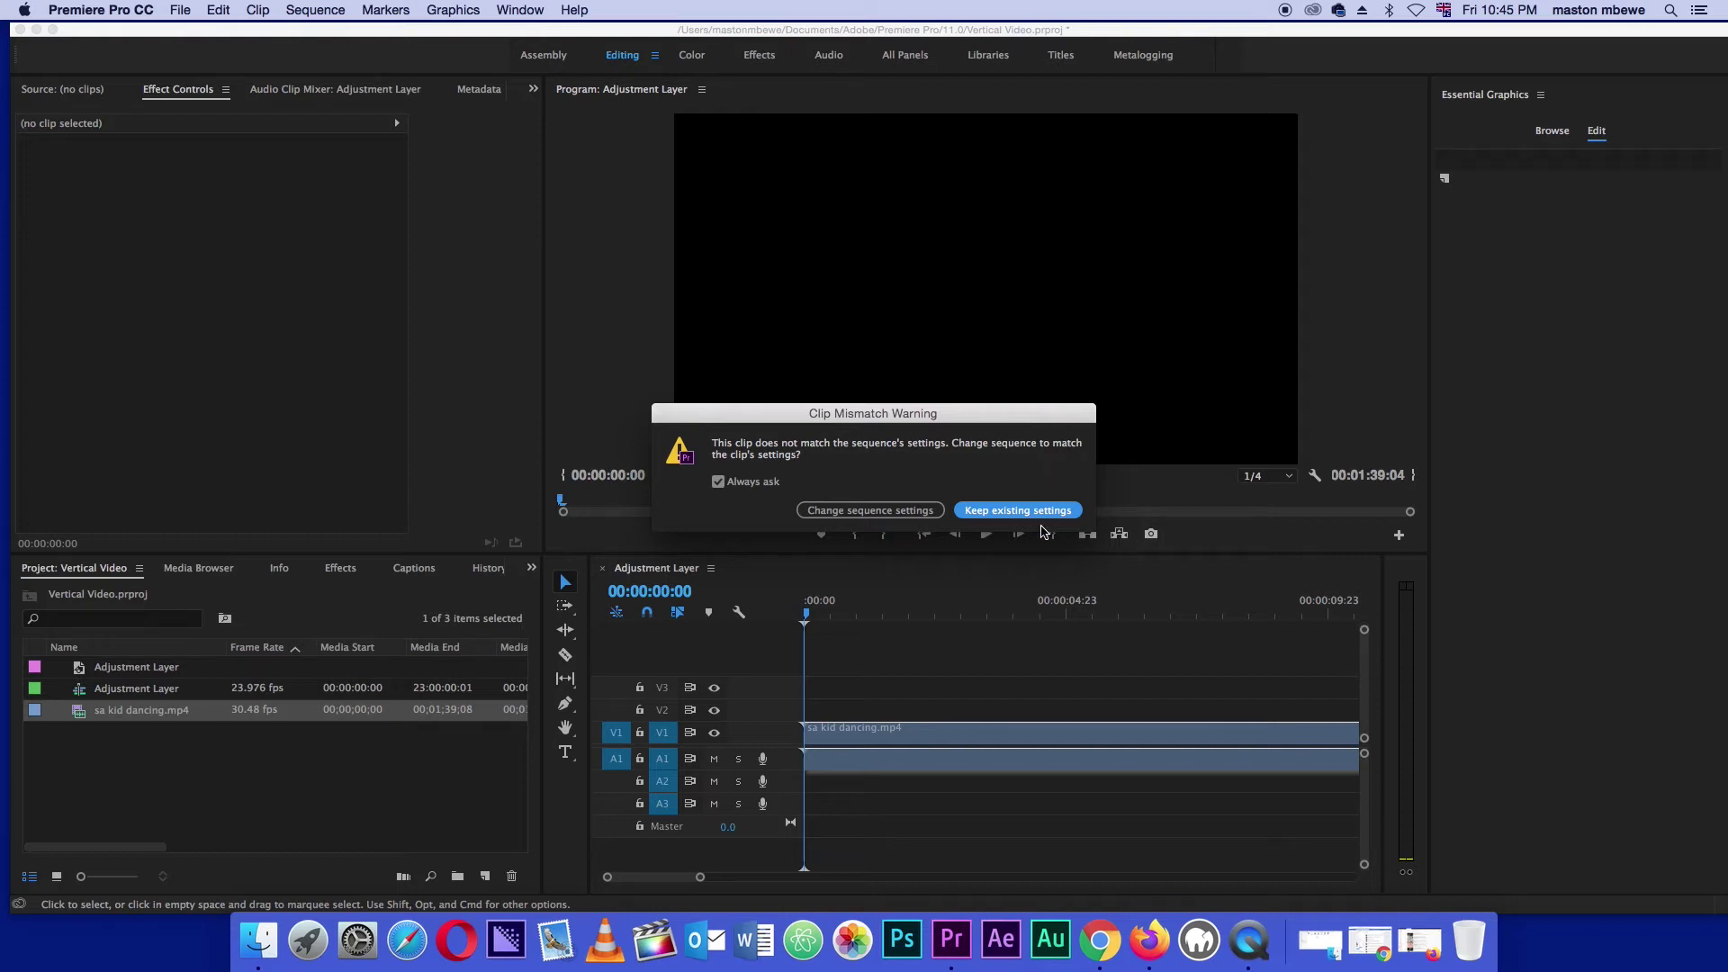
pyautogui.click(1043, 513)
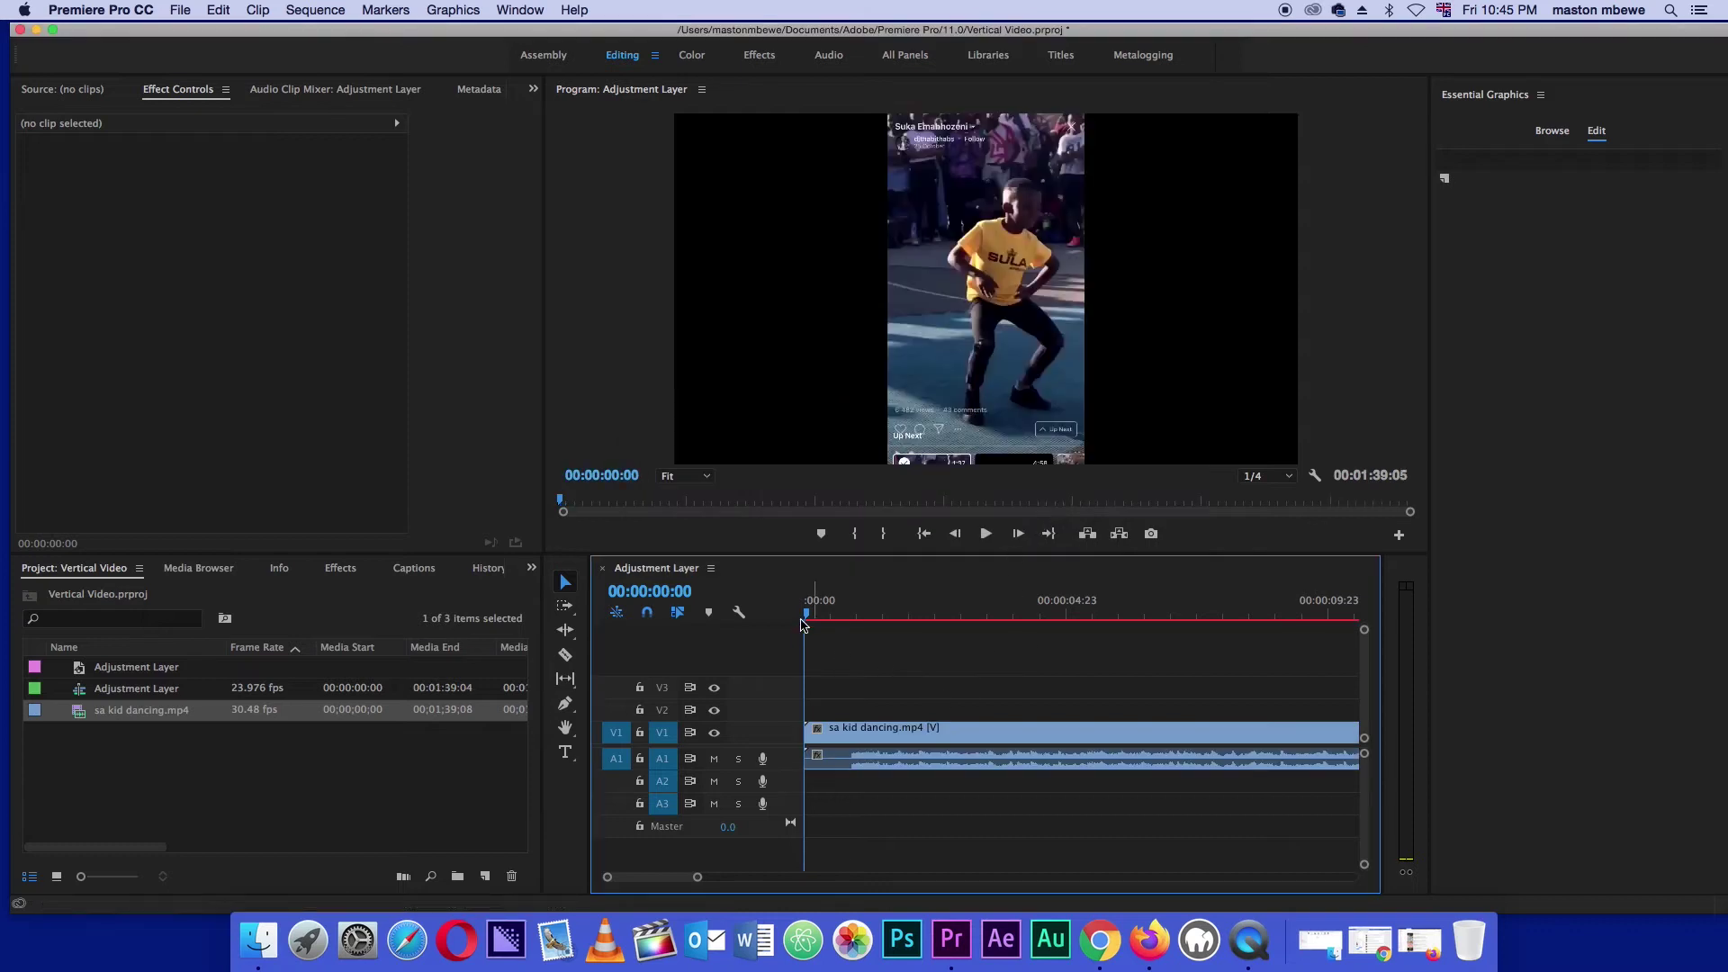
pyautogui.press('space')
pyautogui.press('space')
pyautogui.moveTo(844, 619); pyautogui.dragTo(1003, 645)
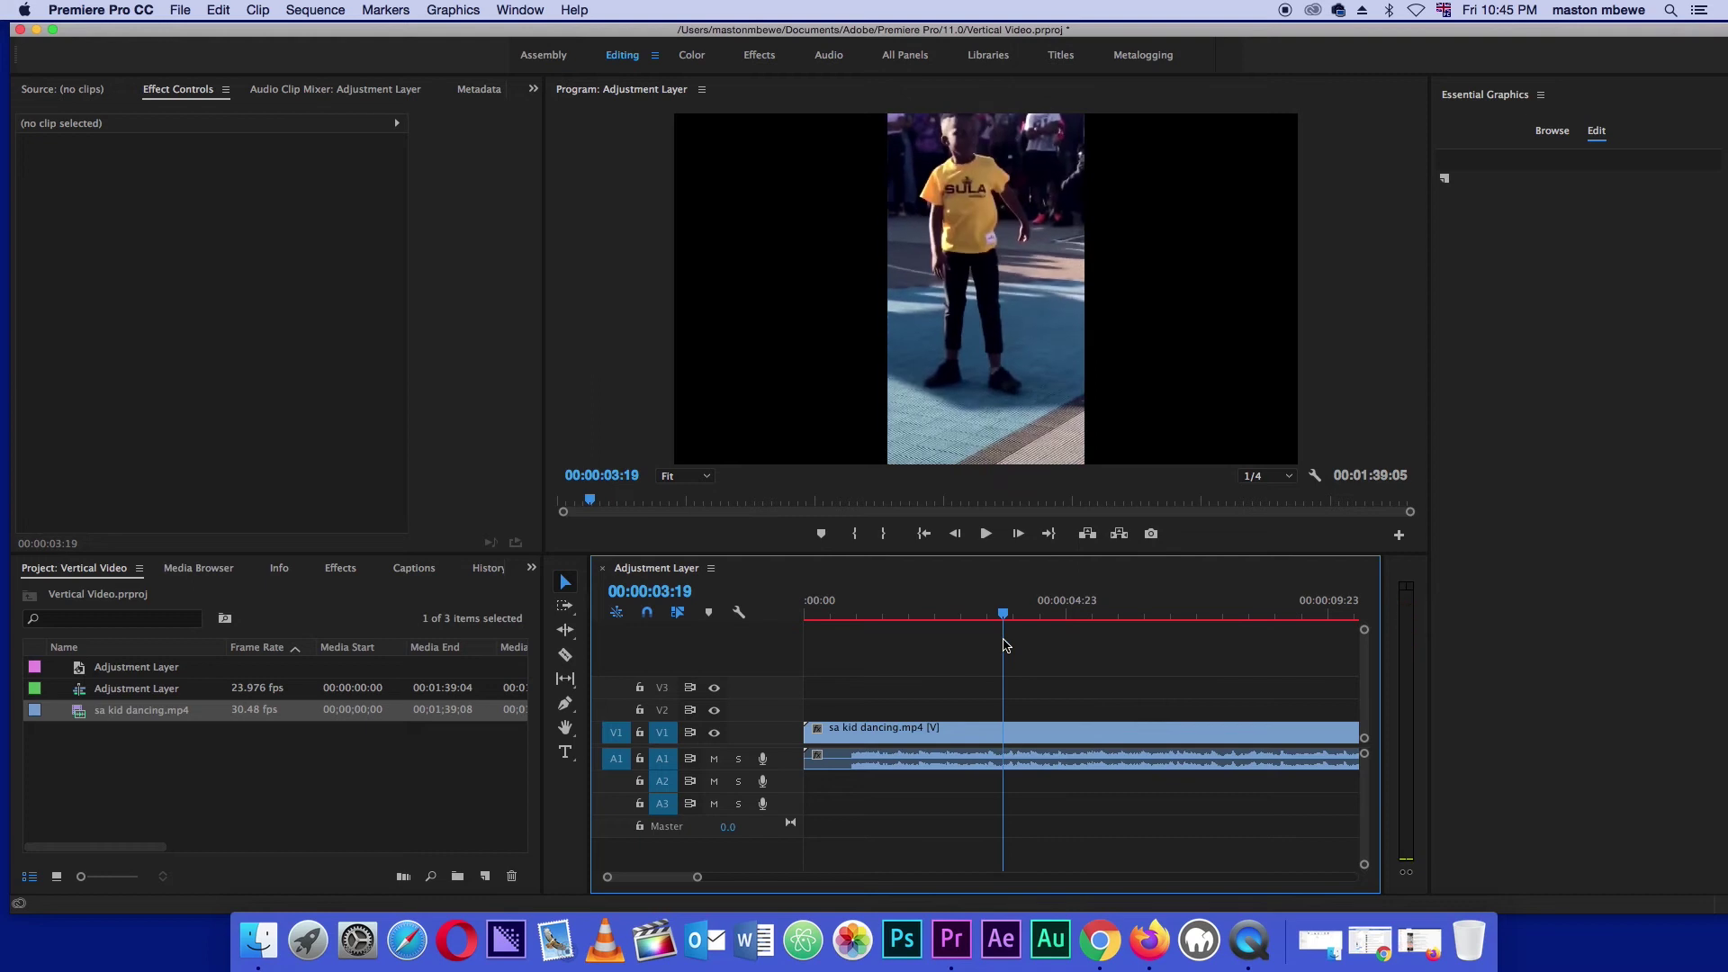
pyautogui.press('c')
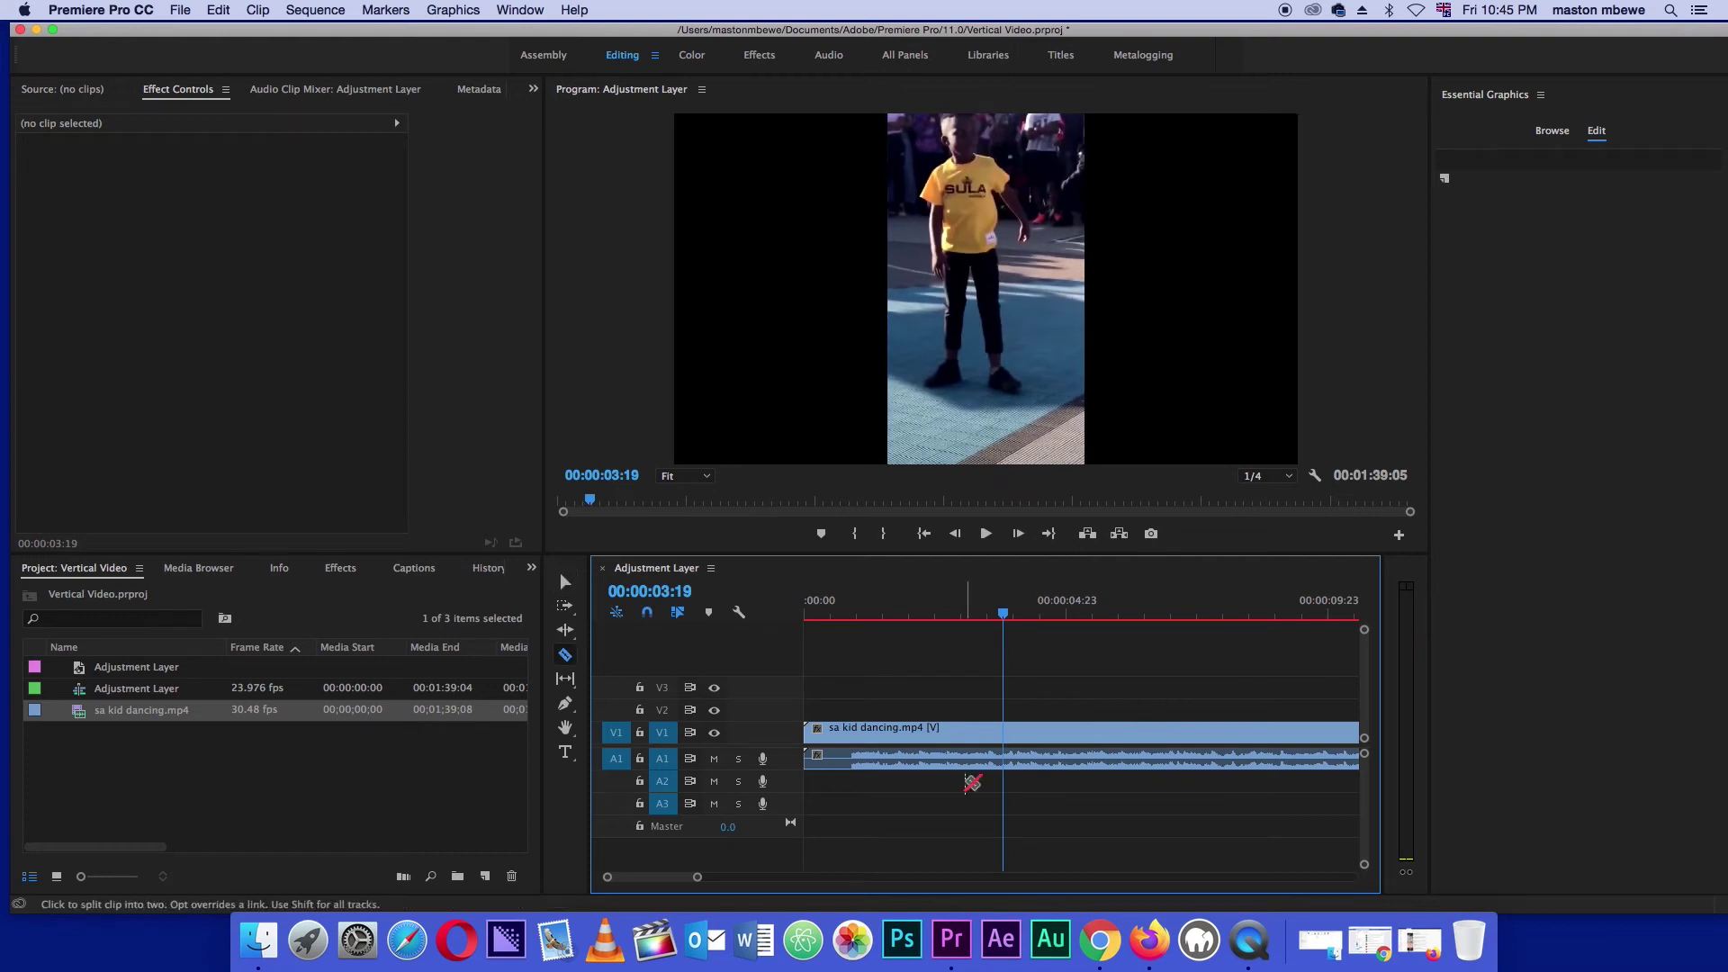
pyautogui.click(1004, 734)
pyautogui.press('v')
pyautogui.moveTo(1000, 815); pyautogui.dragTo(805, 641)
pyautogui.press('Delete')
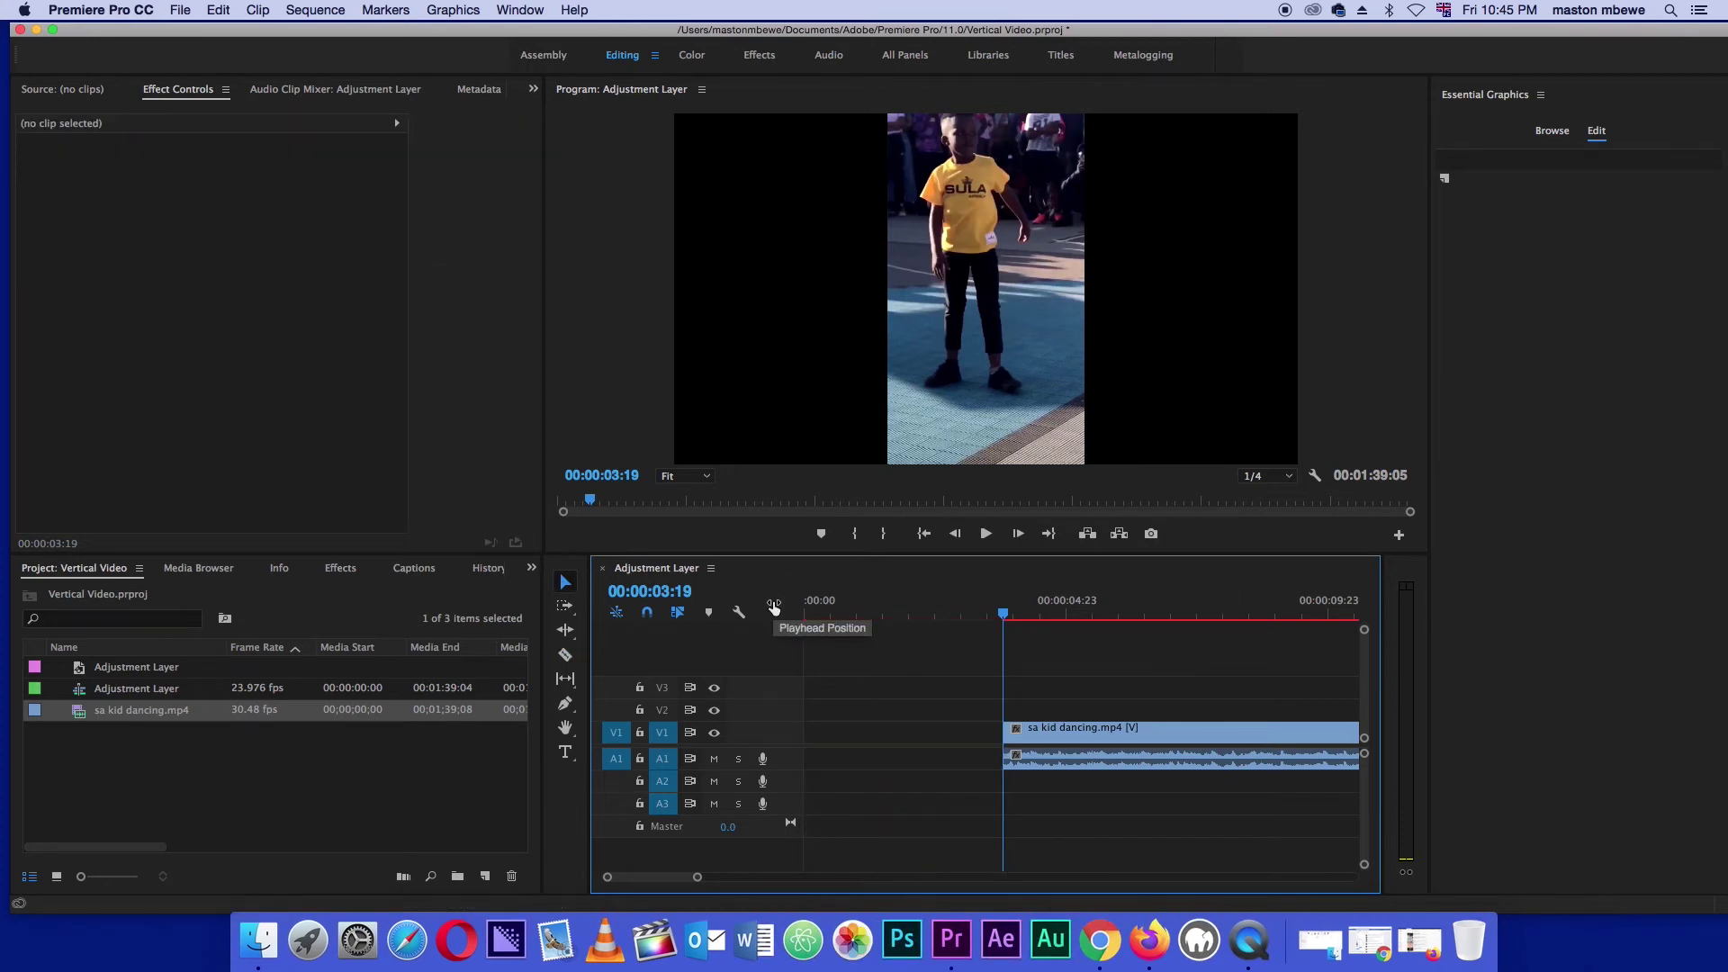
pyautogui.rightClick(902, 734)
pyautogui.click(905, 744)
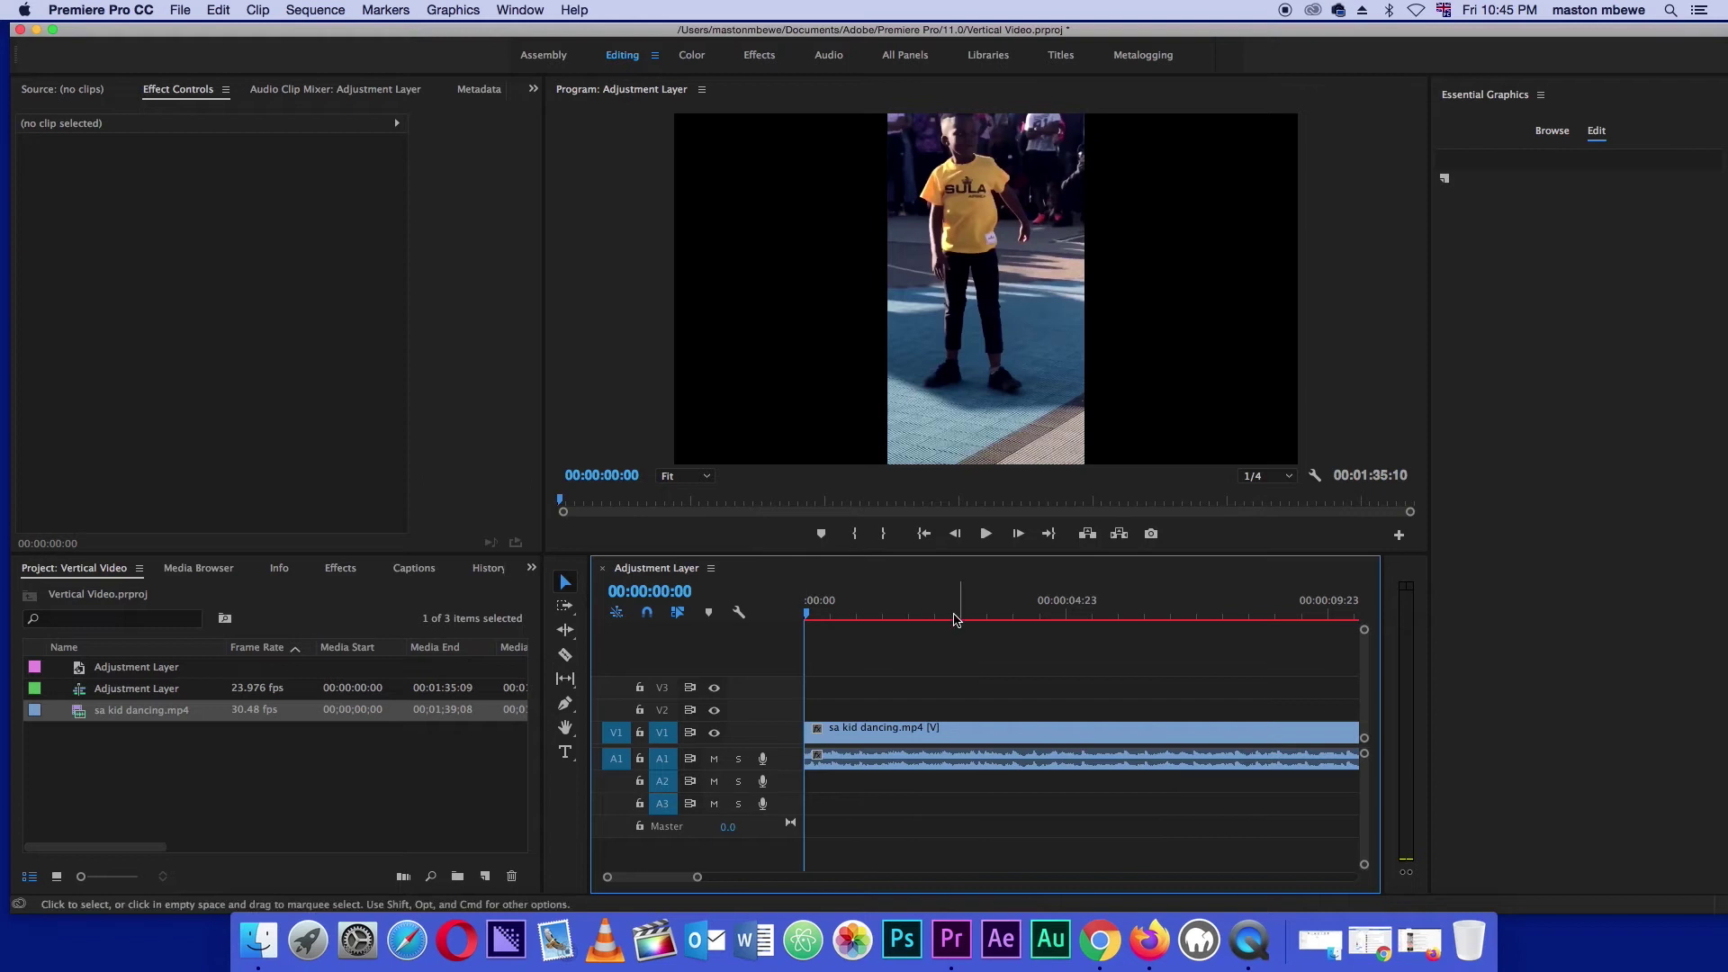
pyautogui.moveTo(903, 619); pyautogui.dragTo(1111, 621)
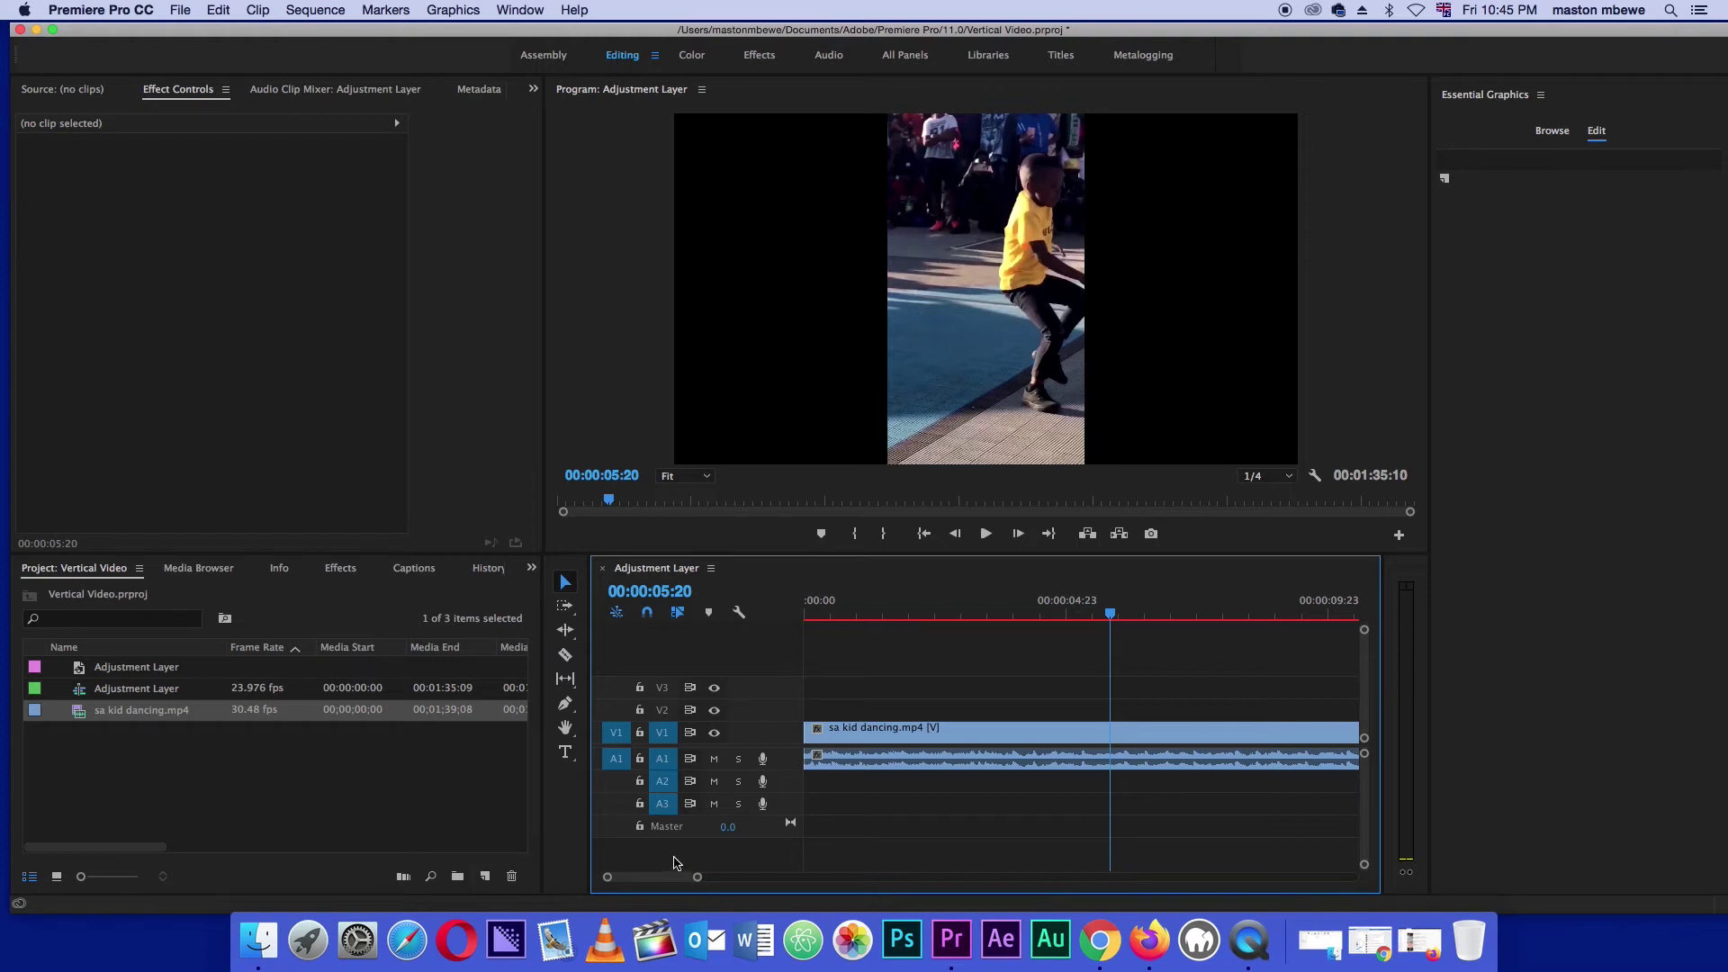
pyautogui.click(565, 655)
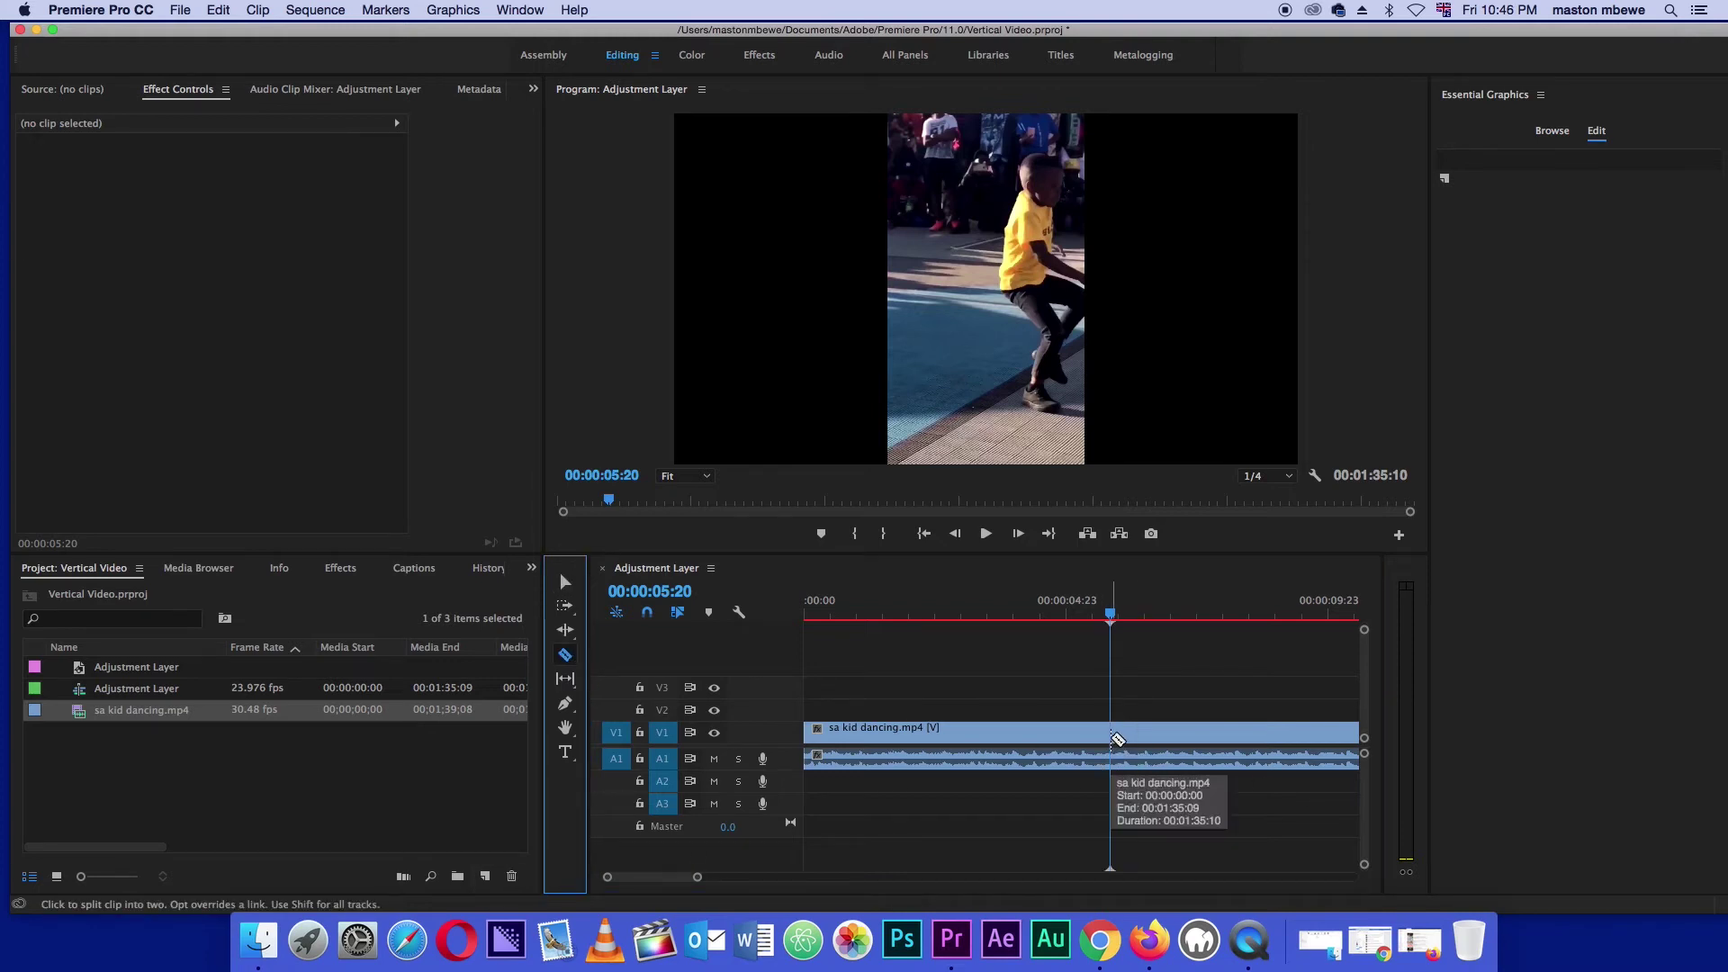
pyautogui.click(1116, 739)
pyautogui.press('v')
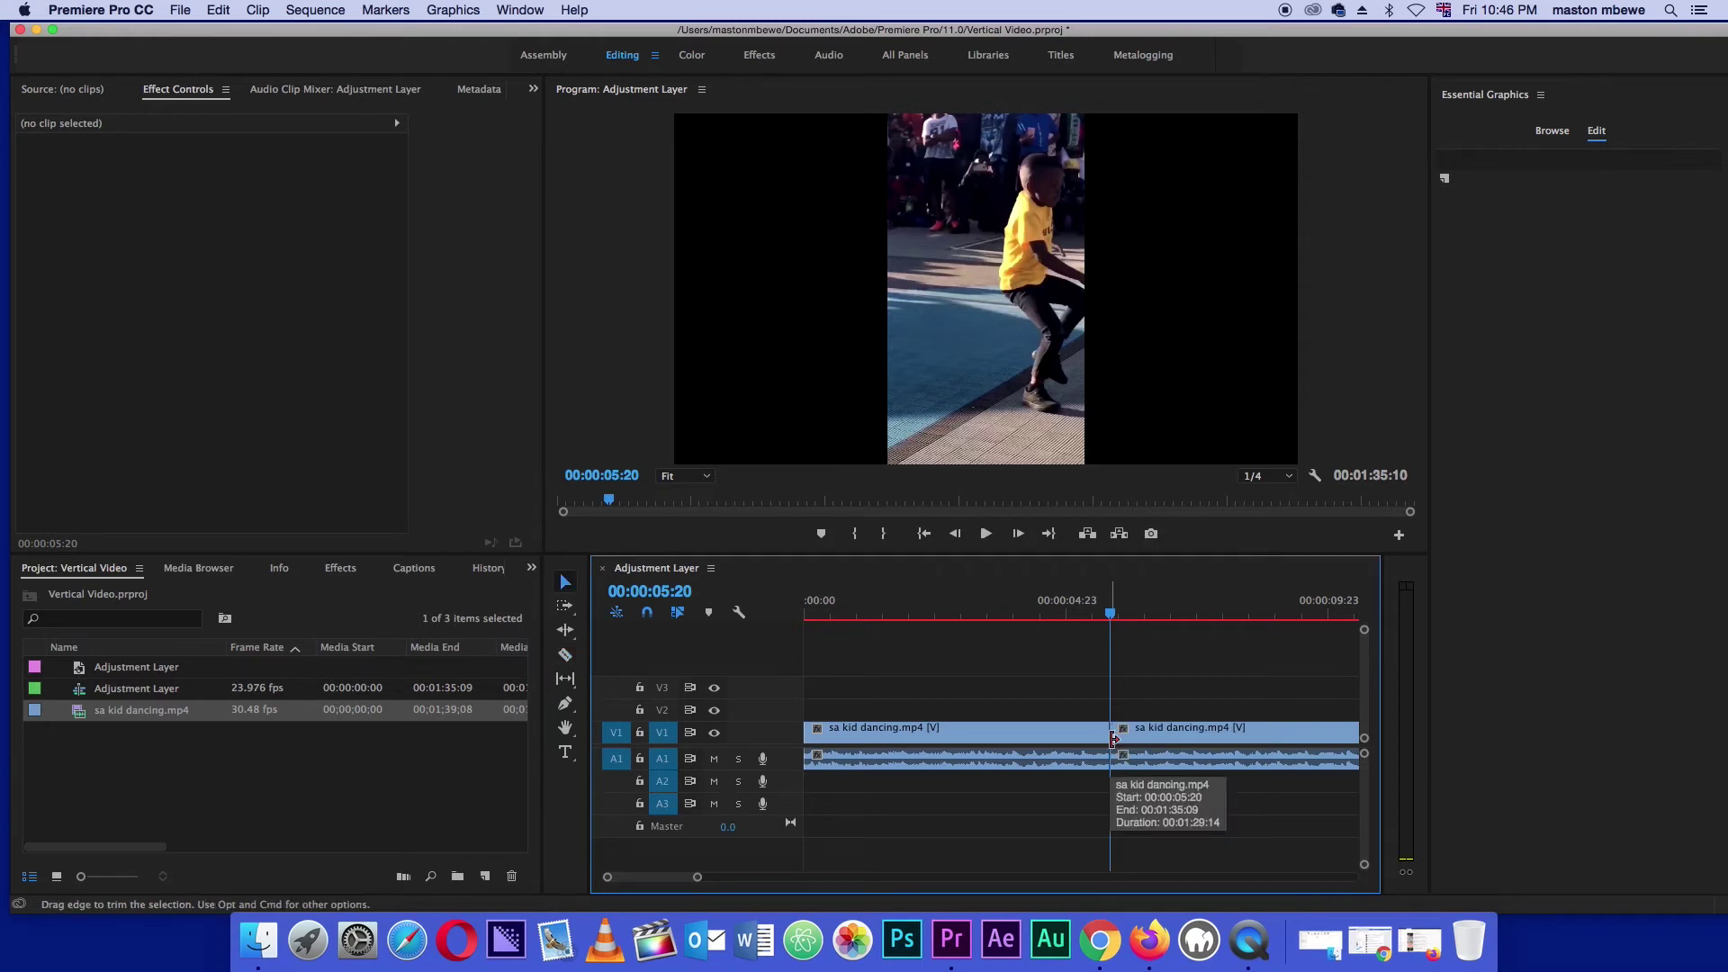
pyautogui.click(1170, 737)
pyautogui.press('Delete')
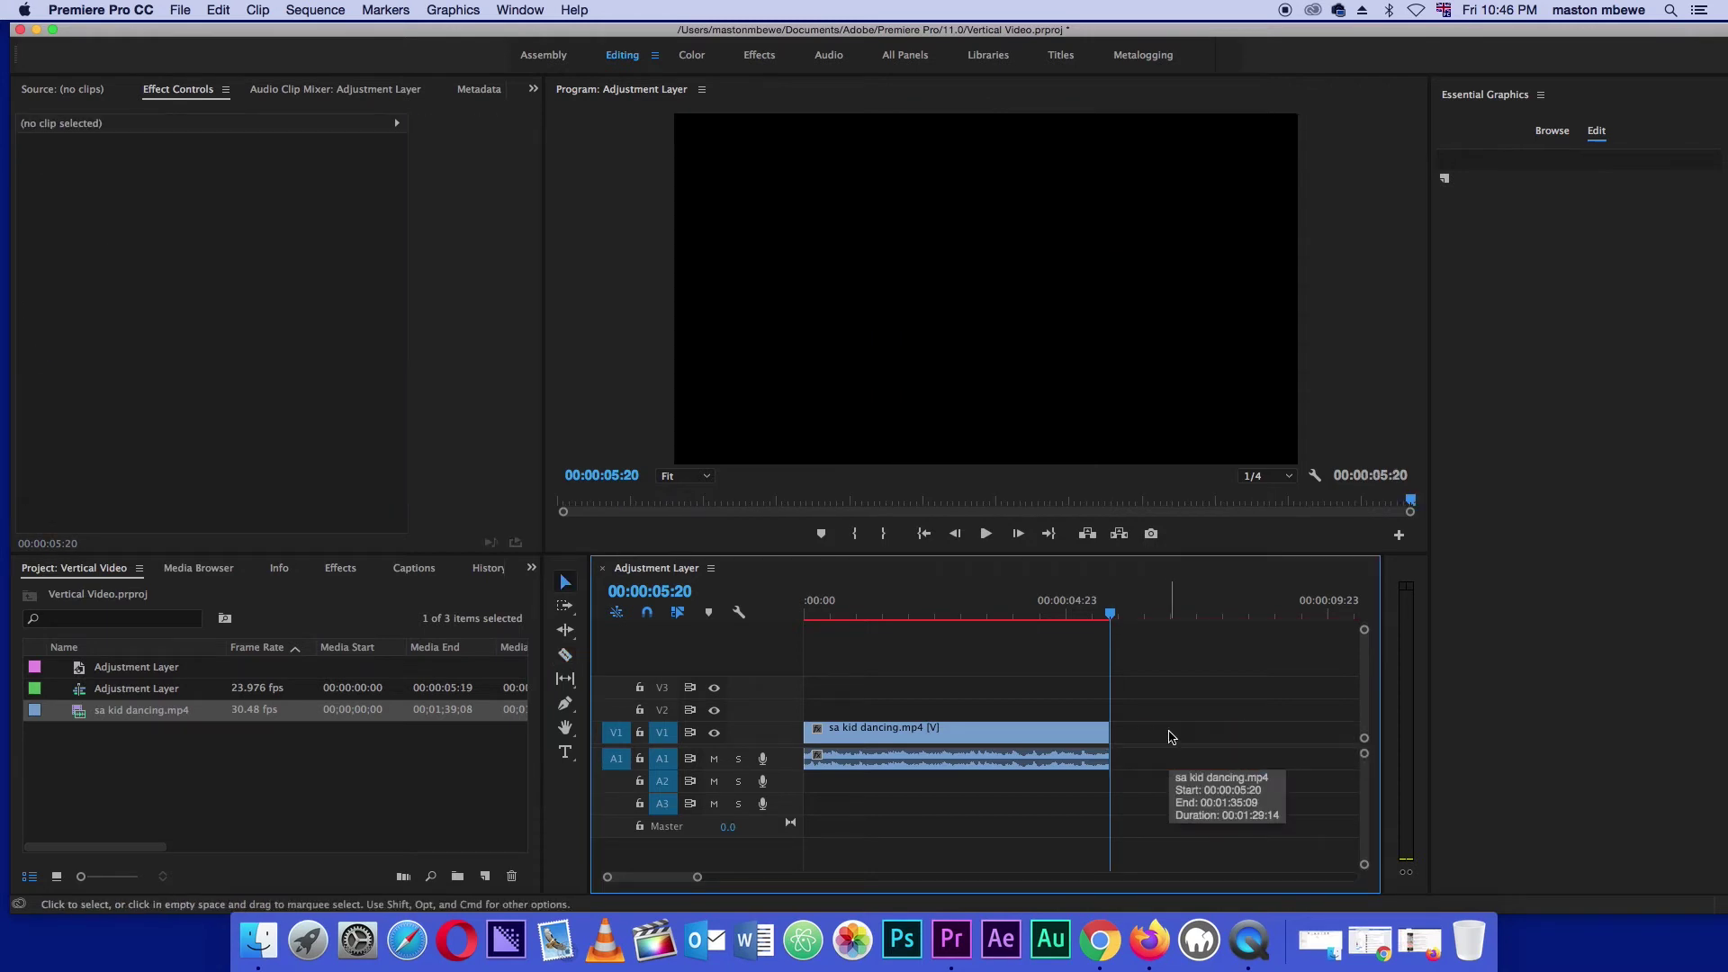
pyautogui.moveTo(1111, 613); pyautogui.dragTo(636, 673)
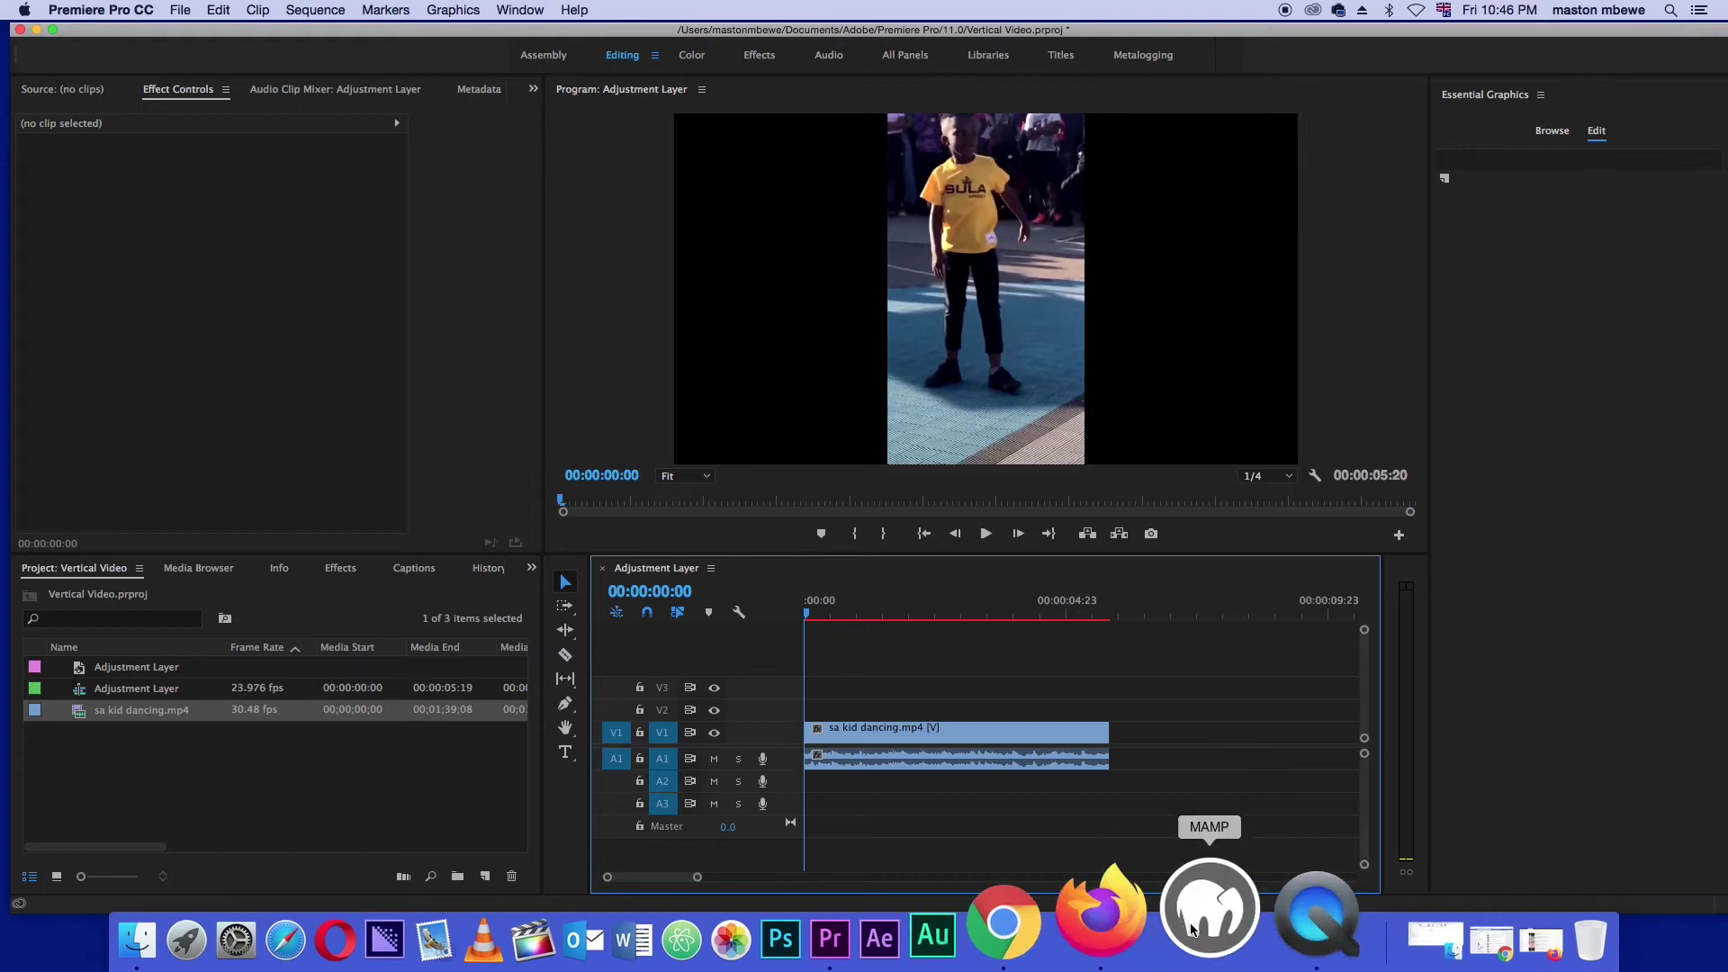
pyautogui.press('space')
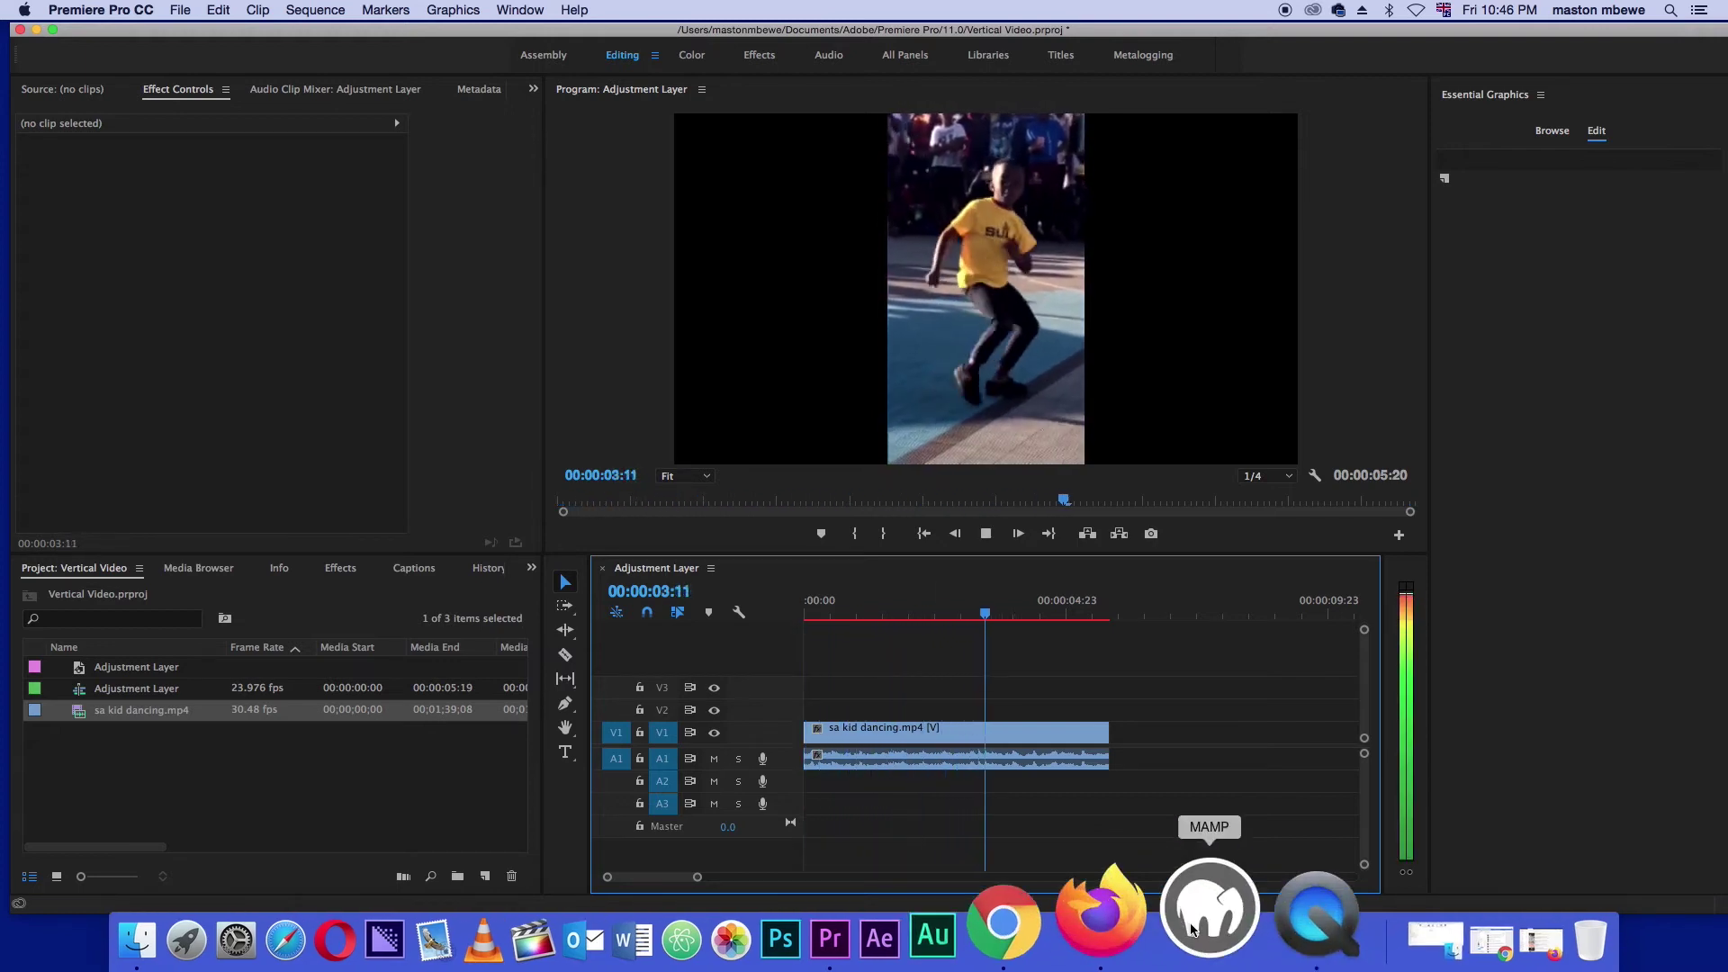
pyautogui.press('space')
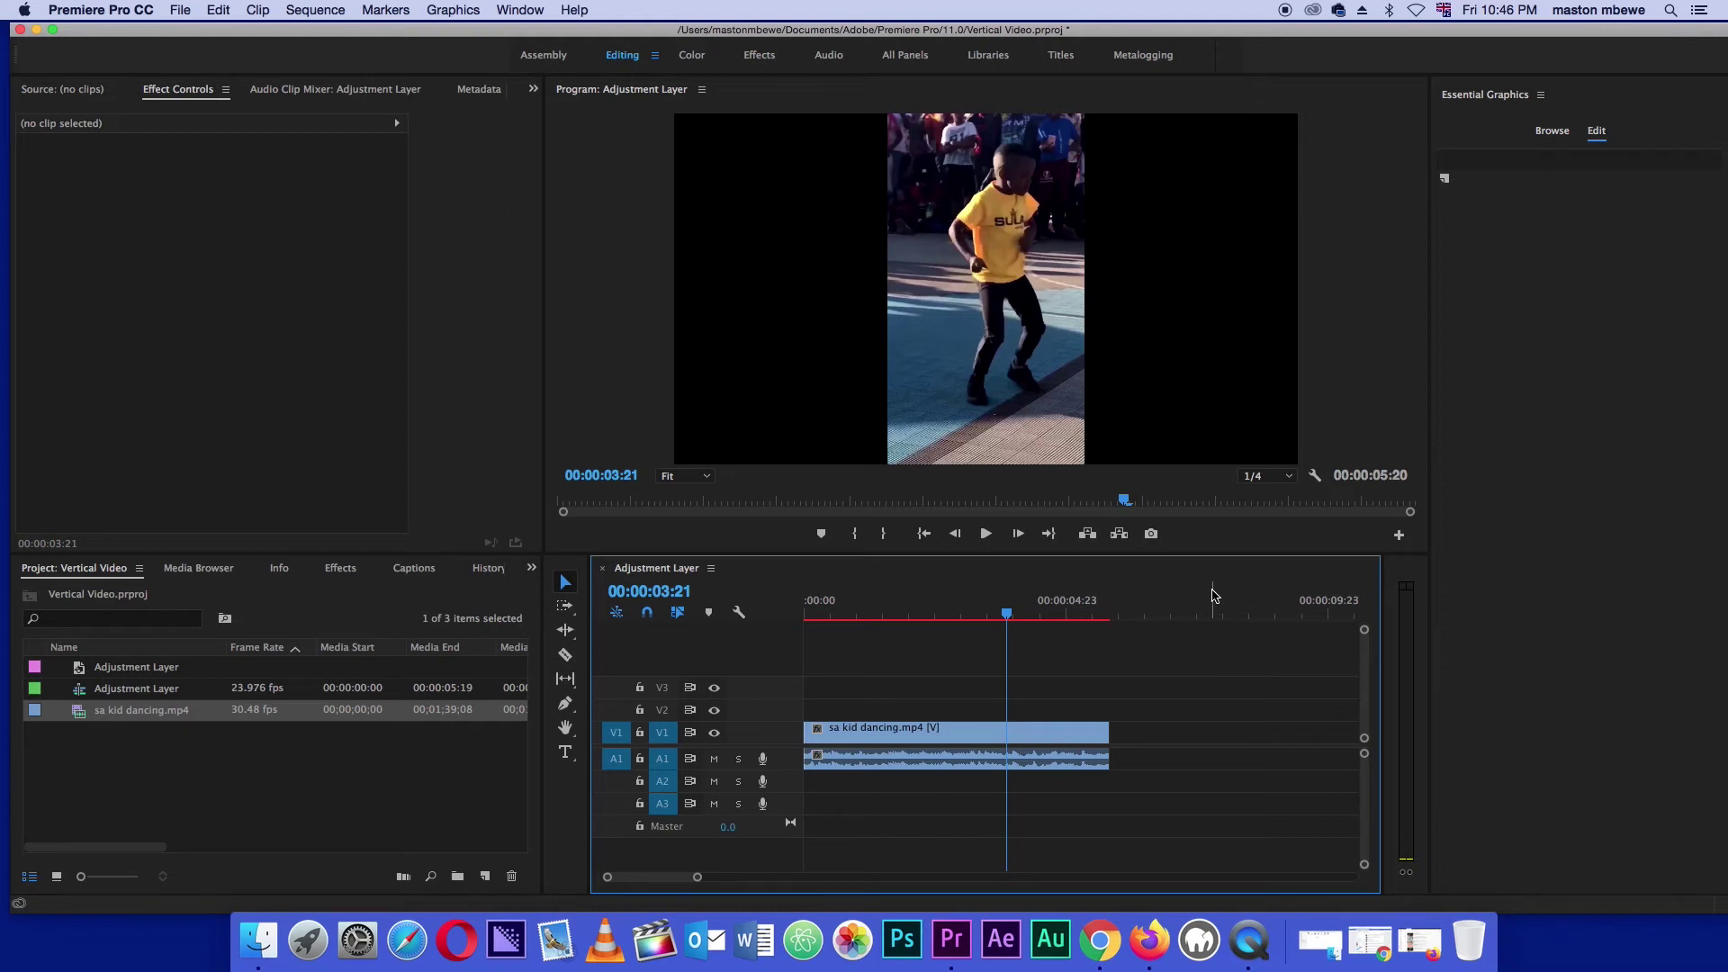
# Option-drag the dancing clip from V1 up to V2 to duplicate it.
pyautogui.click(942, 741)
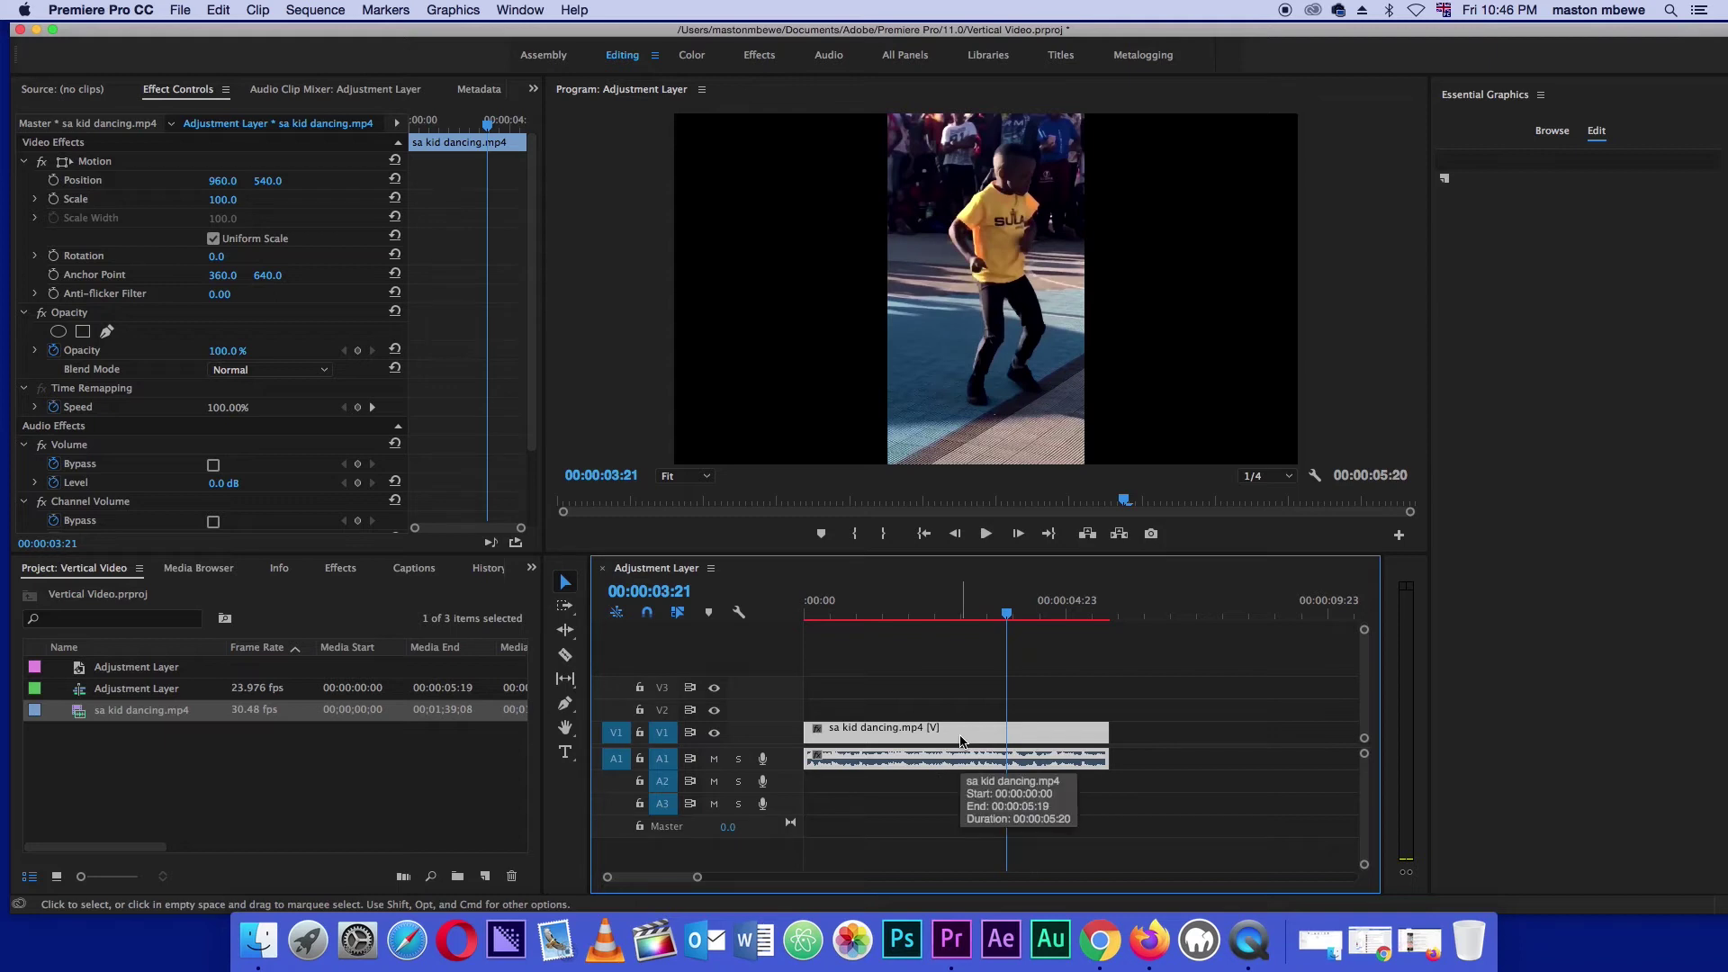
pyautogui.moveTo(961, 740); pyautogui.dragTo(962, 710)
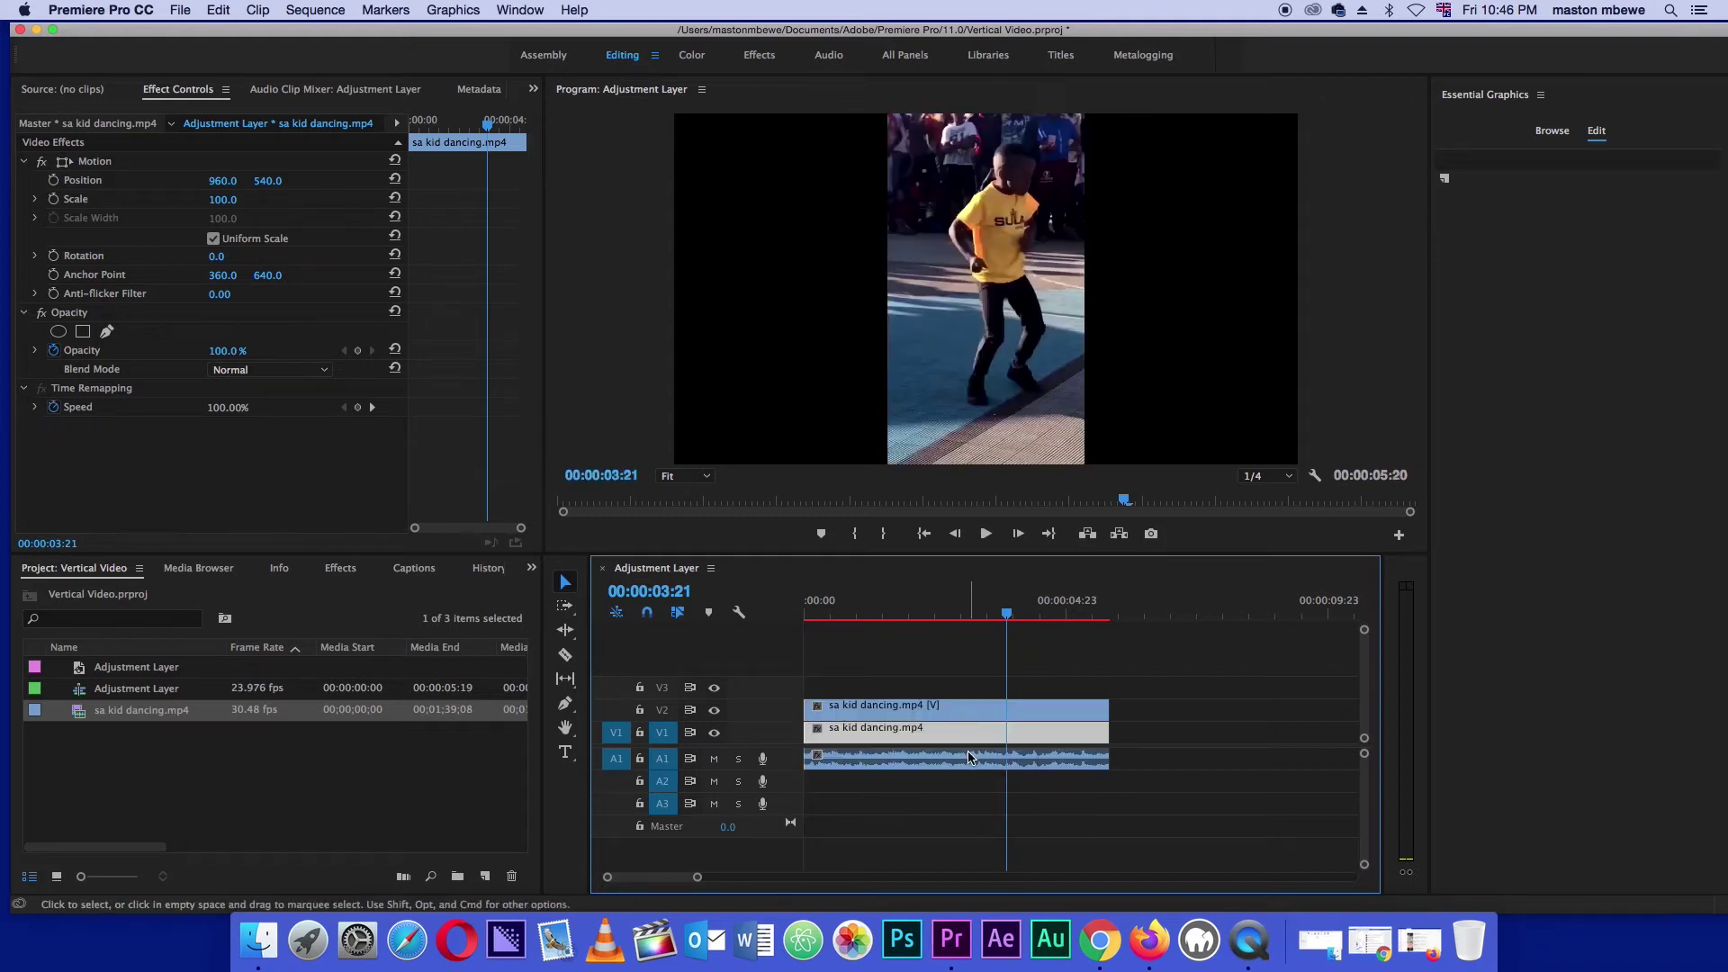
pyautogui.moveTo(996, 616); pyautogui.dragTo(976, 619)
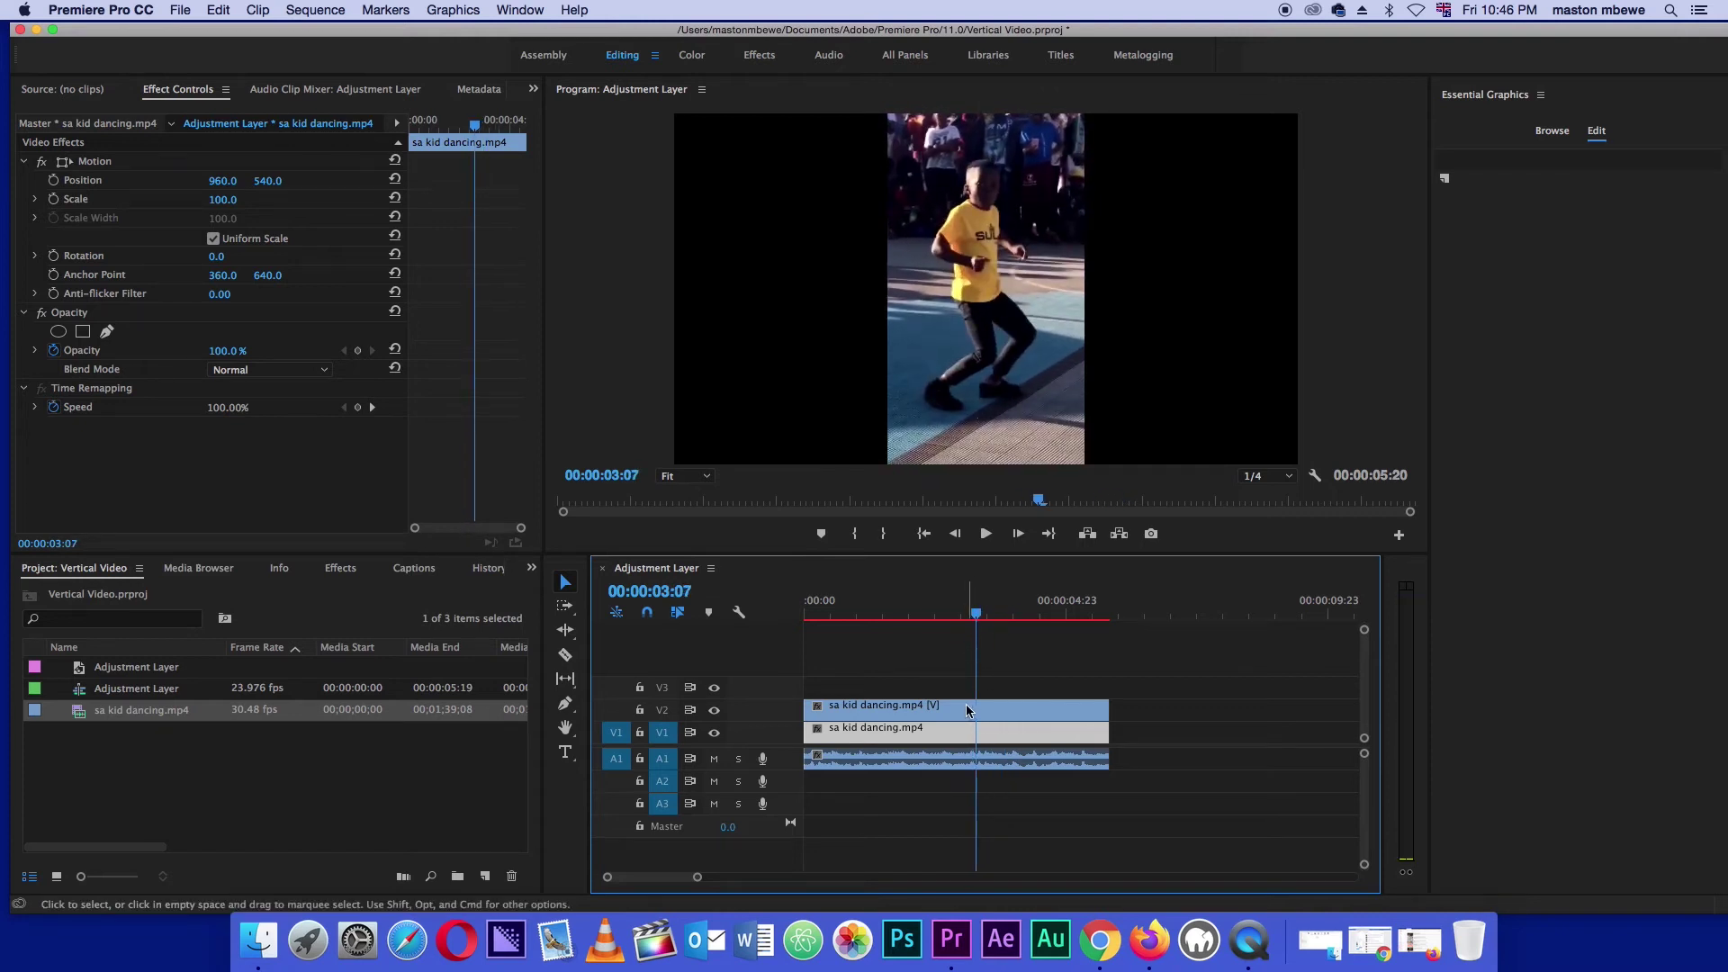
# Toggle the V1 and V2 outputs to compare the copies, play back, and save.
pyautogui.click(713, 734)
pyautogui.click(714, 710)
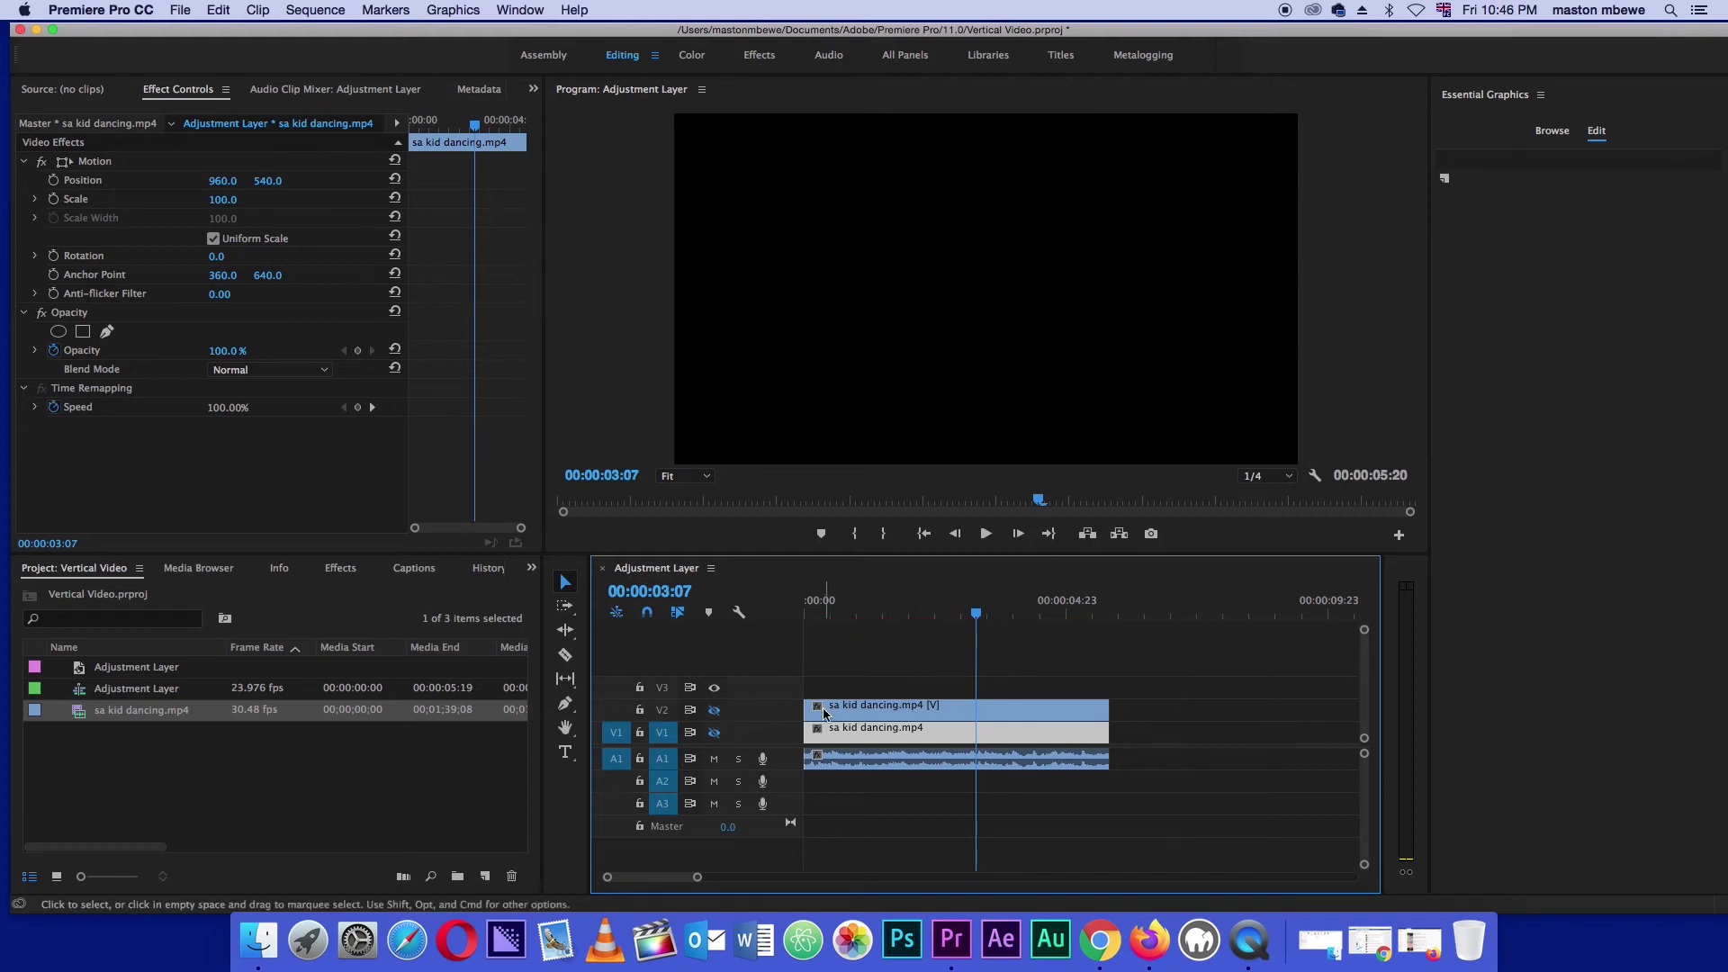
pyautogui.click(714, 733)
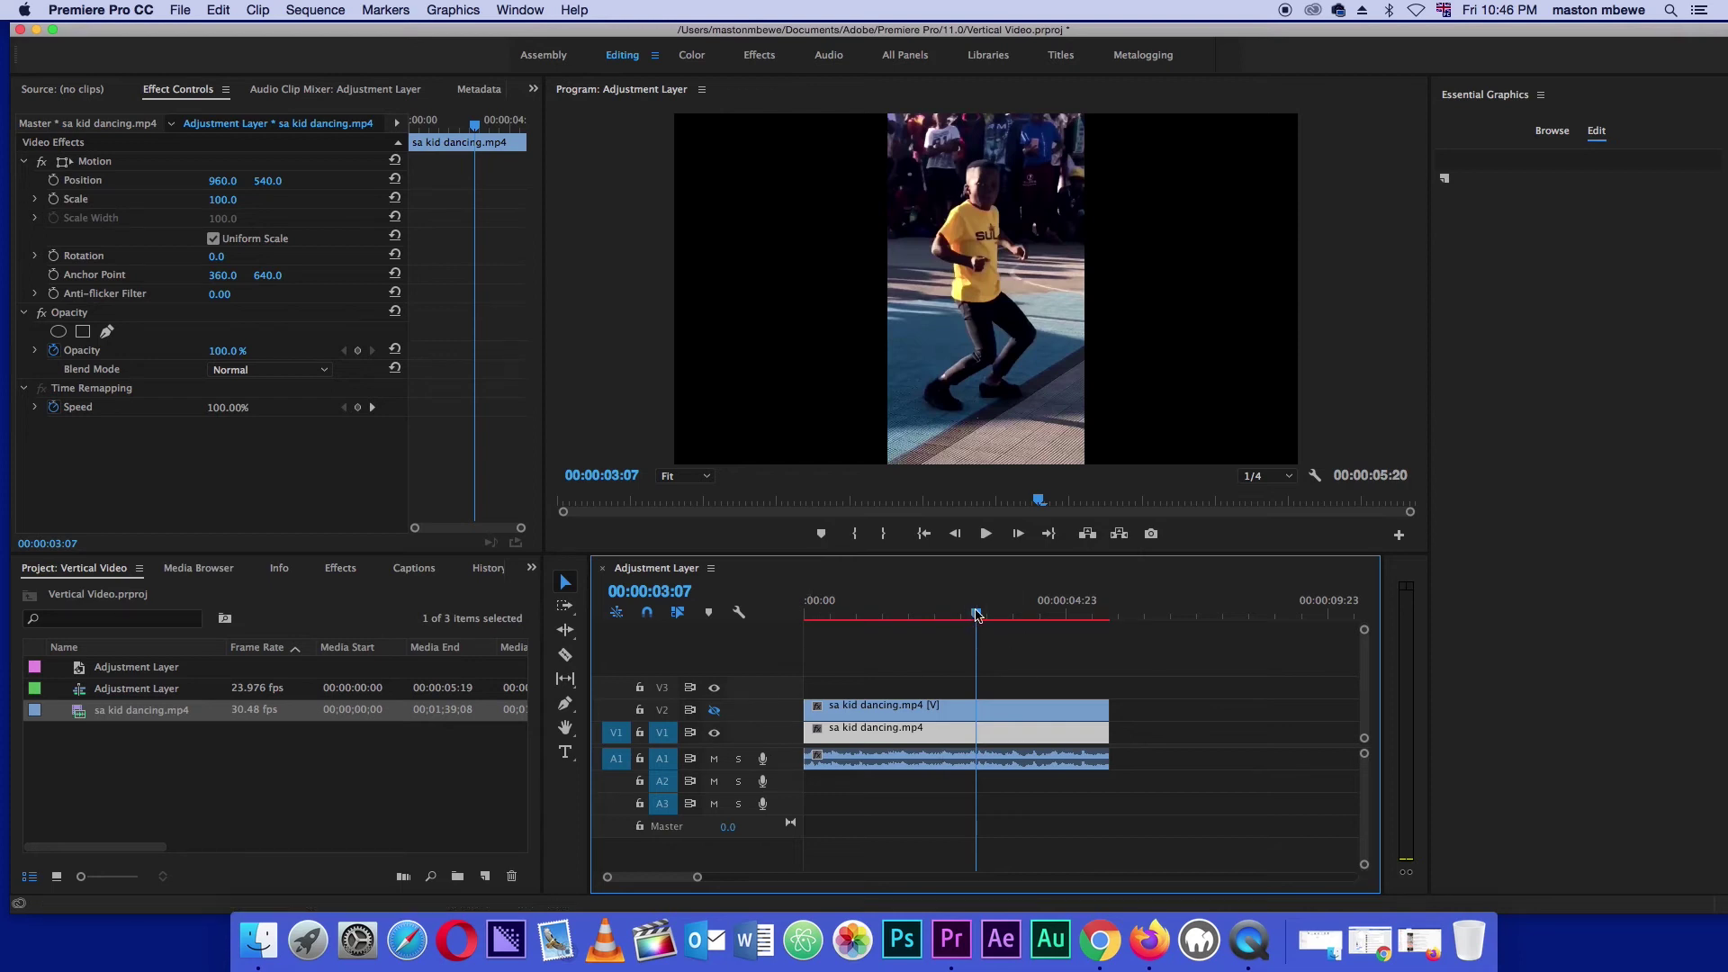
pyautogui.hotkey('shift', 'k')
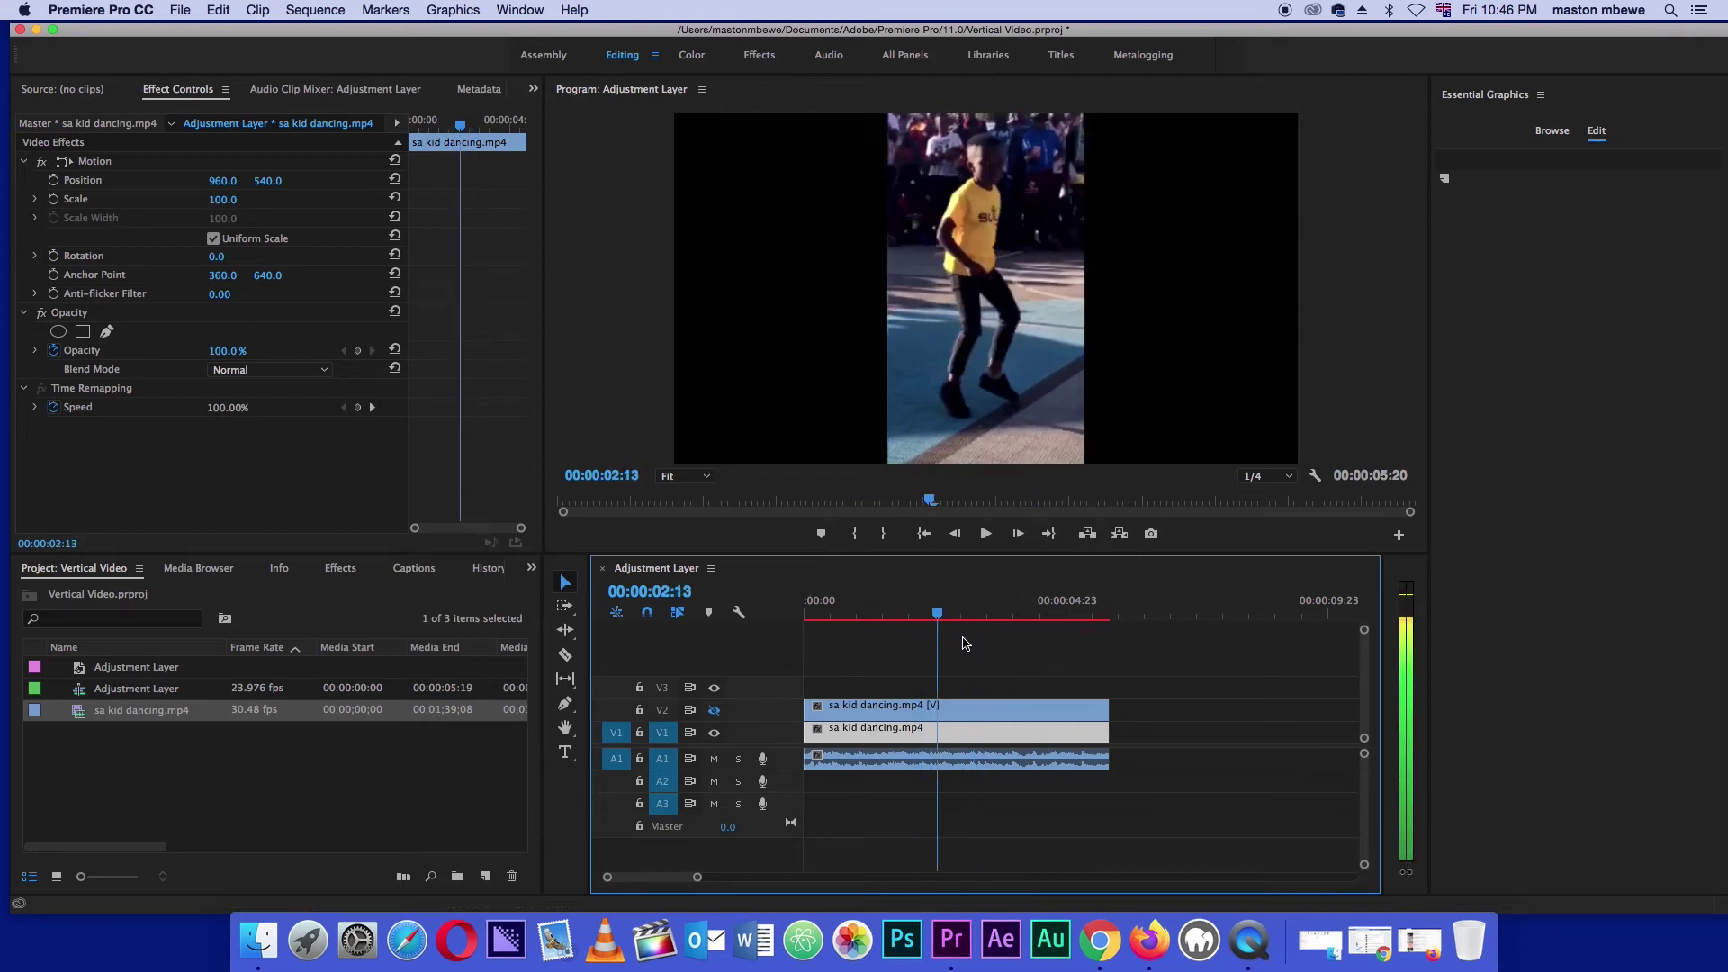
pyautogui.press('space')
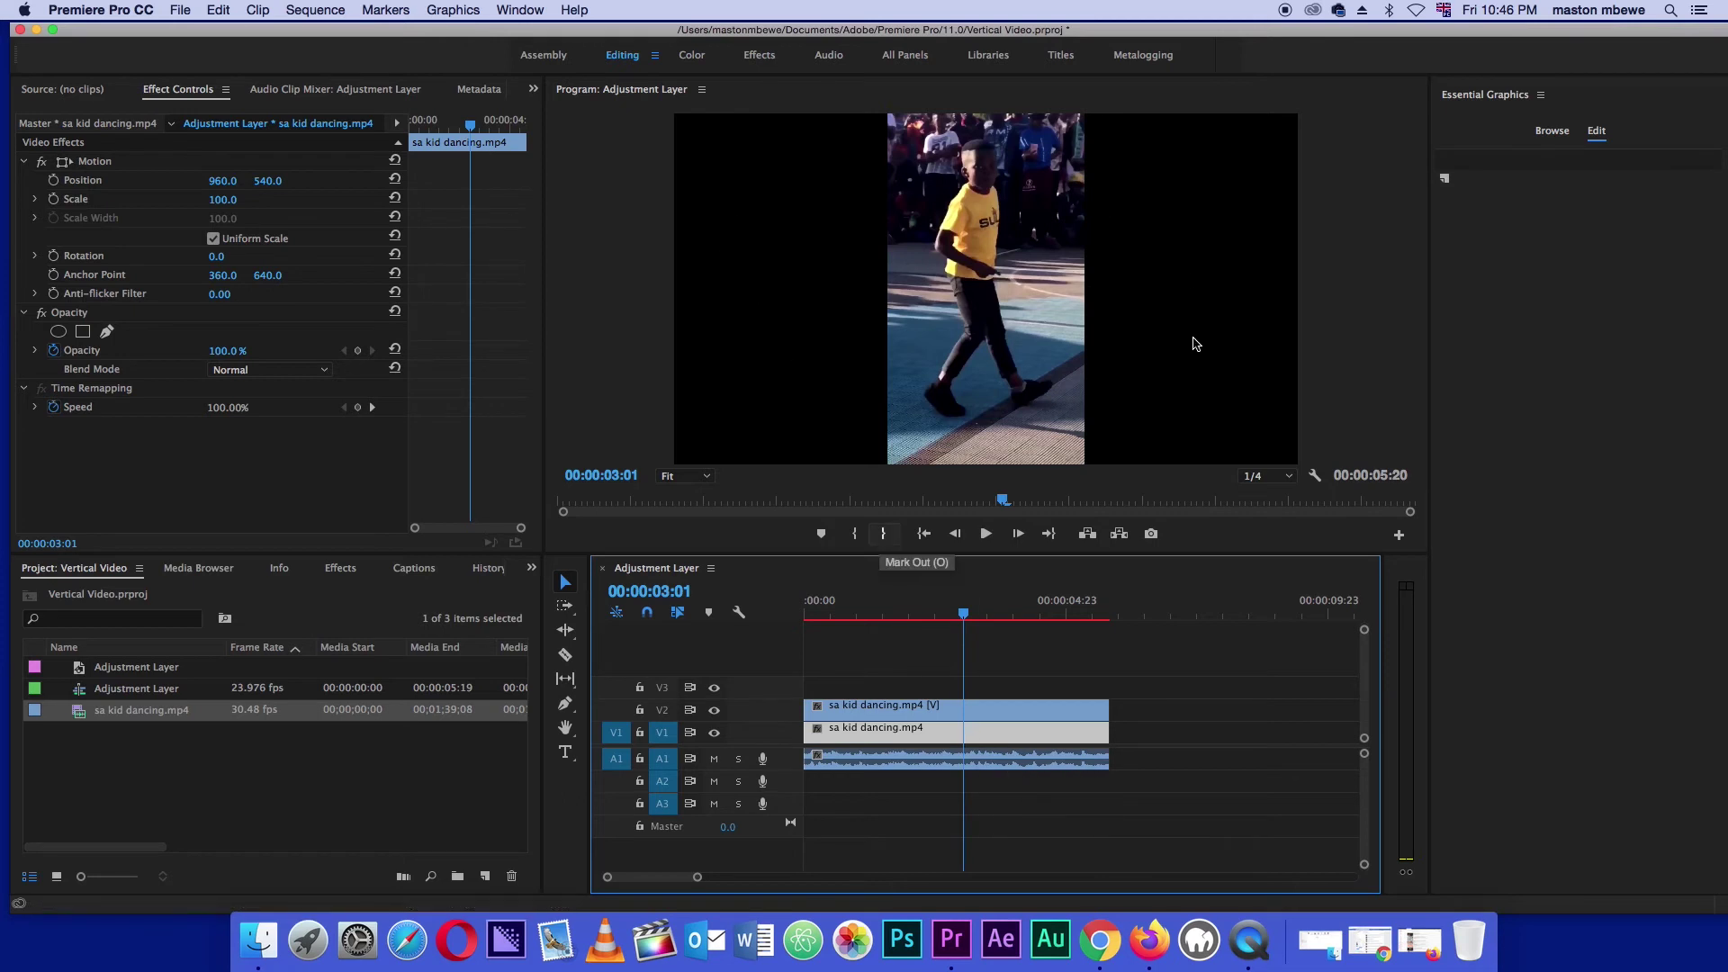
pyautogui.press('super+s')
# Scale the V1 background copy to 316 and set its Position Y to 791.
pyautogui.moveTo(223, 199); pyautogui.dragTo(421, 199)
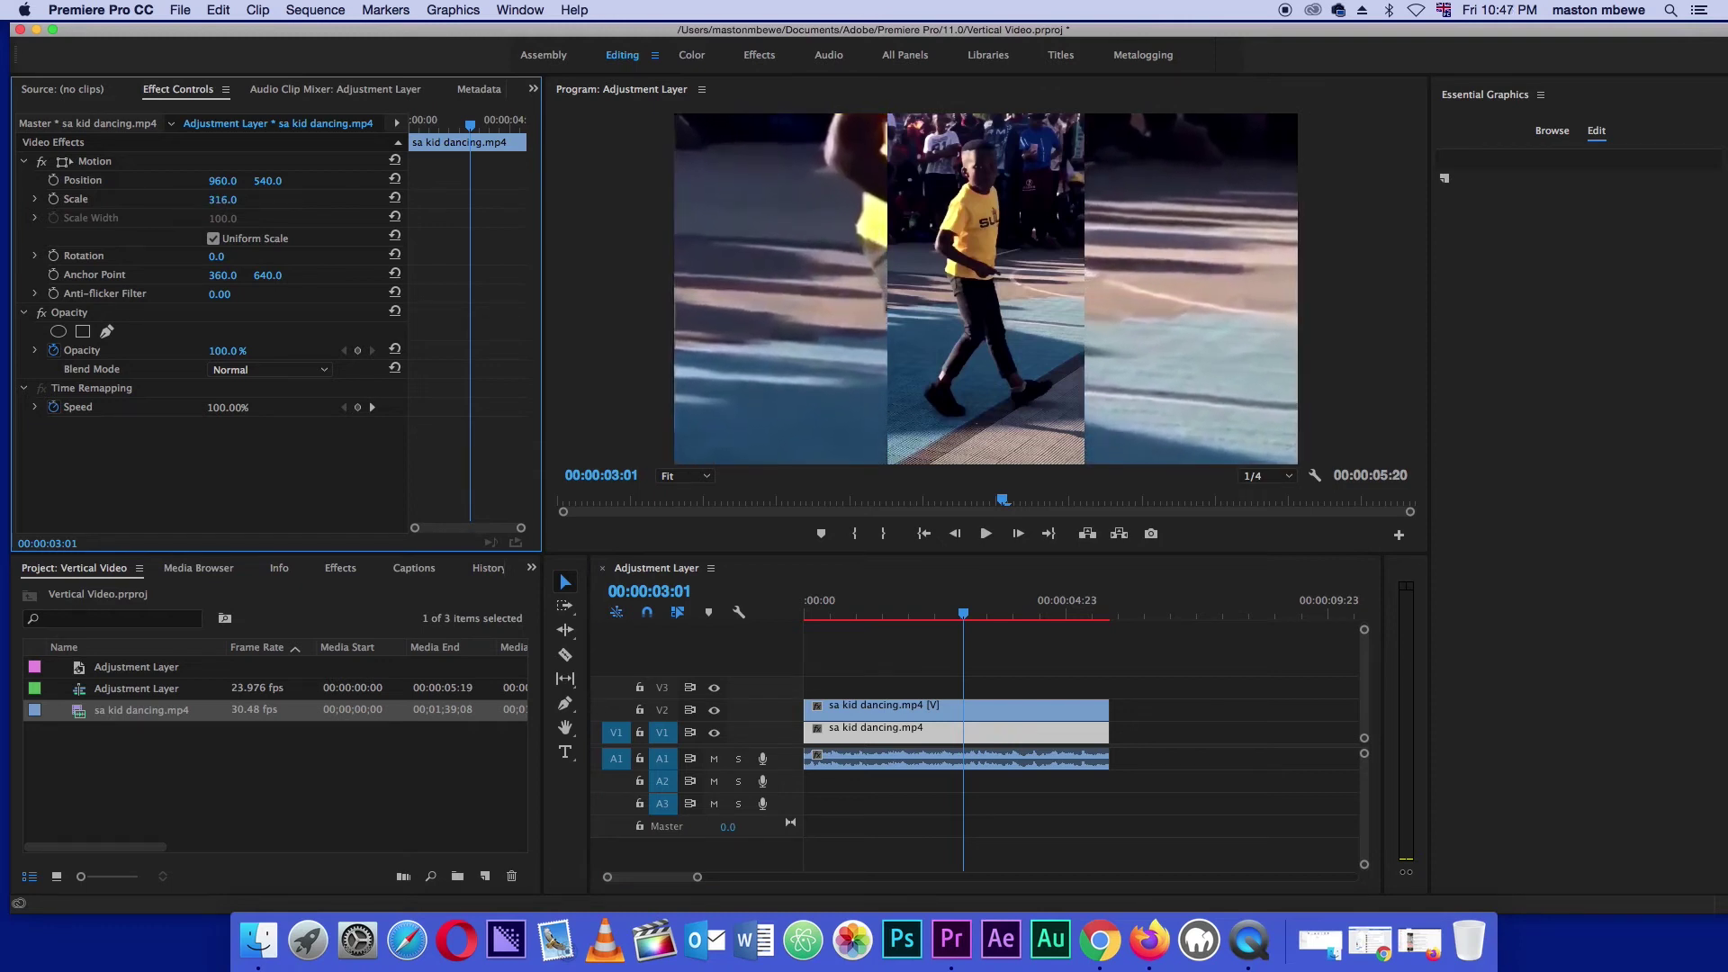
pyautogui.moveTo(279, 183); pyautogui.dragTo(505, 183)
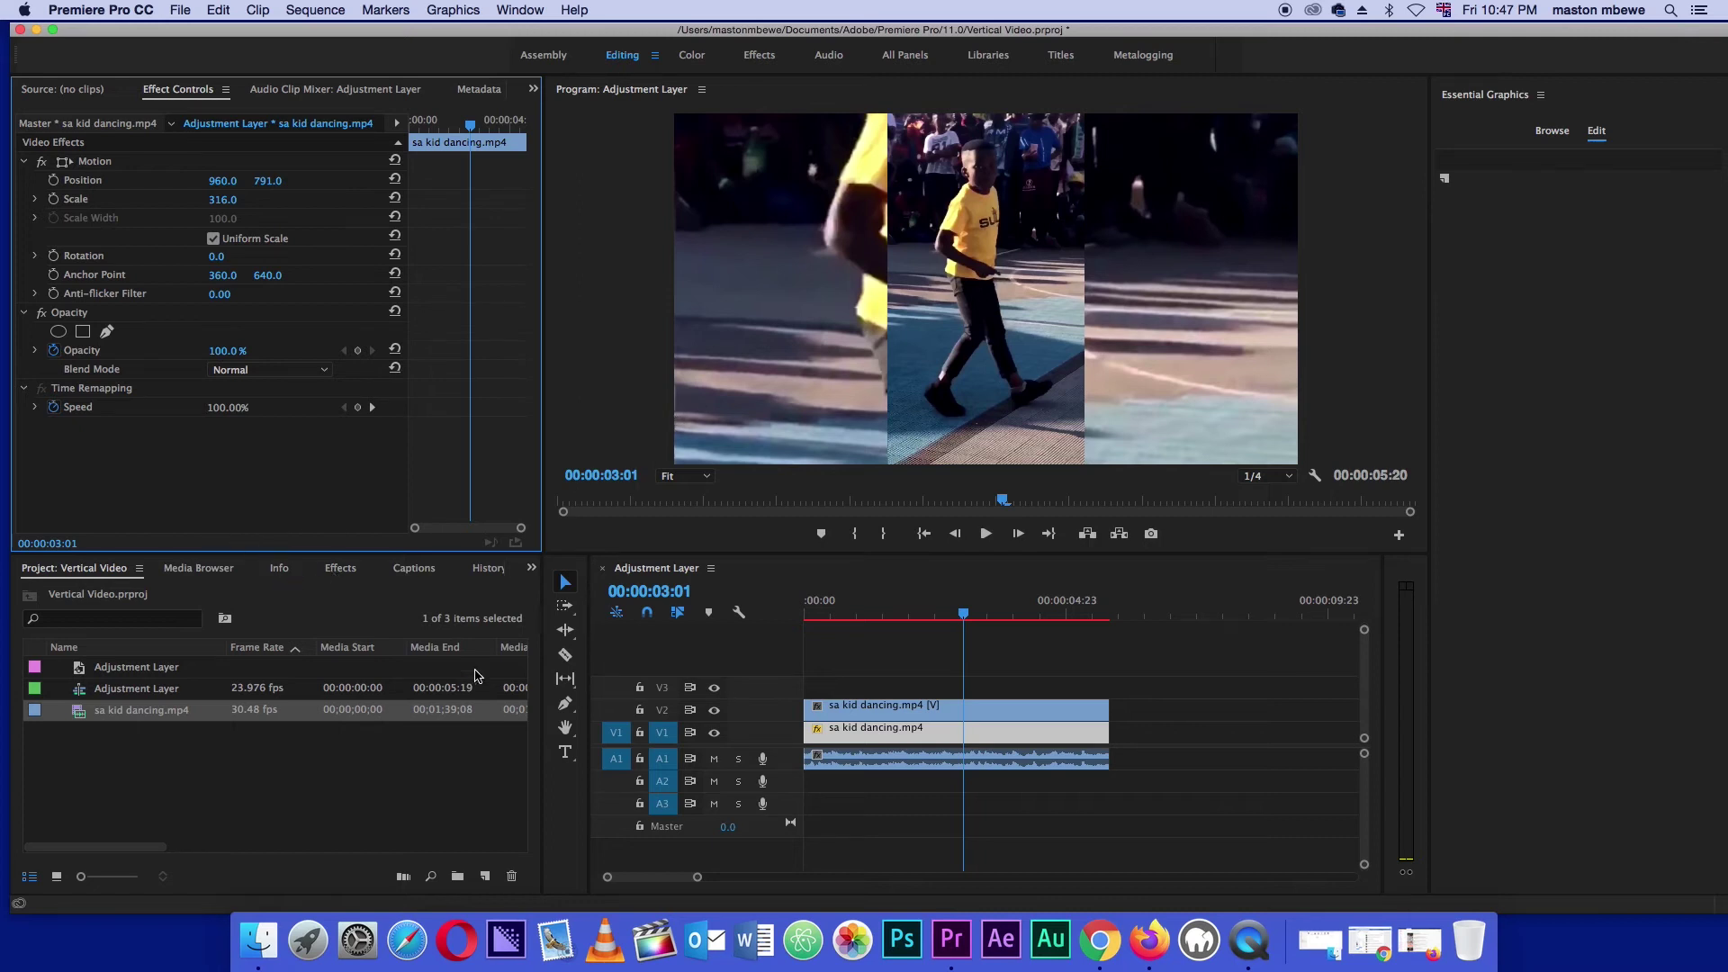
pyautogui.click(347, 573)
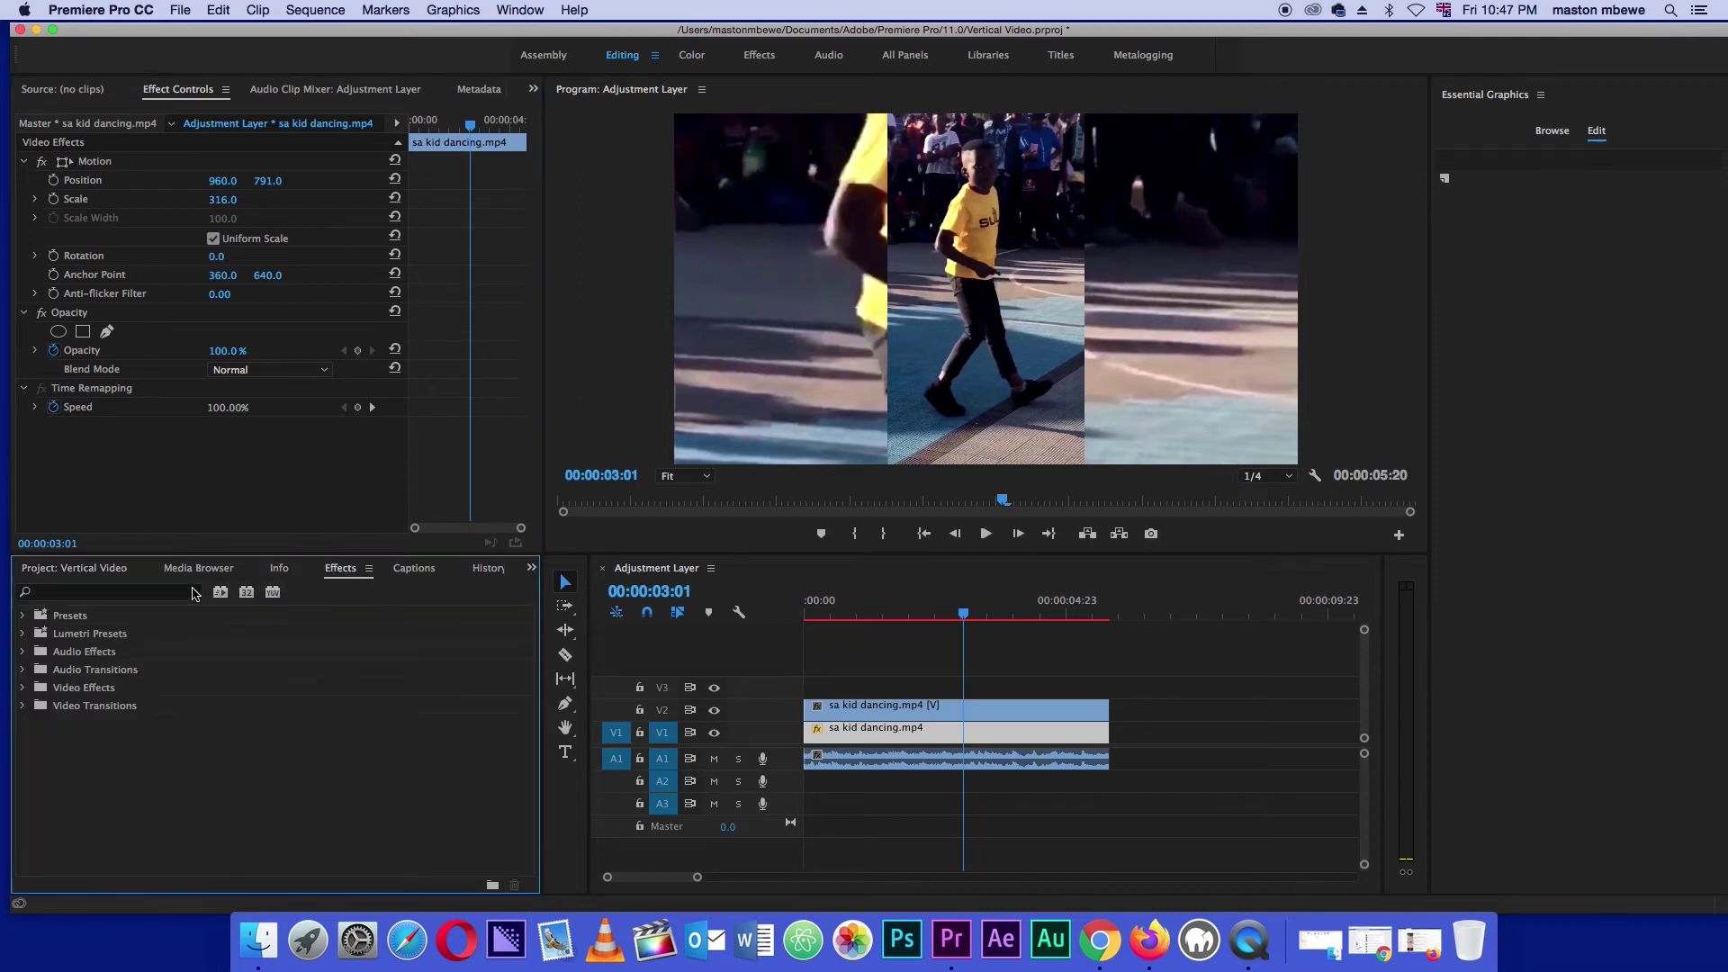
# Apply Fast Blur to the background copy with Blurriness 22 and Repeat Edge Pixels on.
pyautogui.click(158, 594)
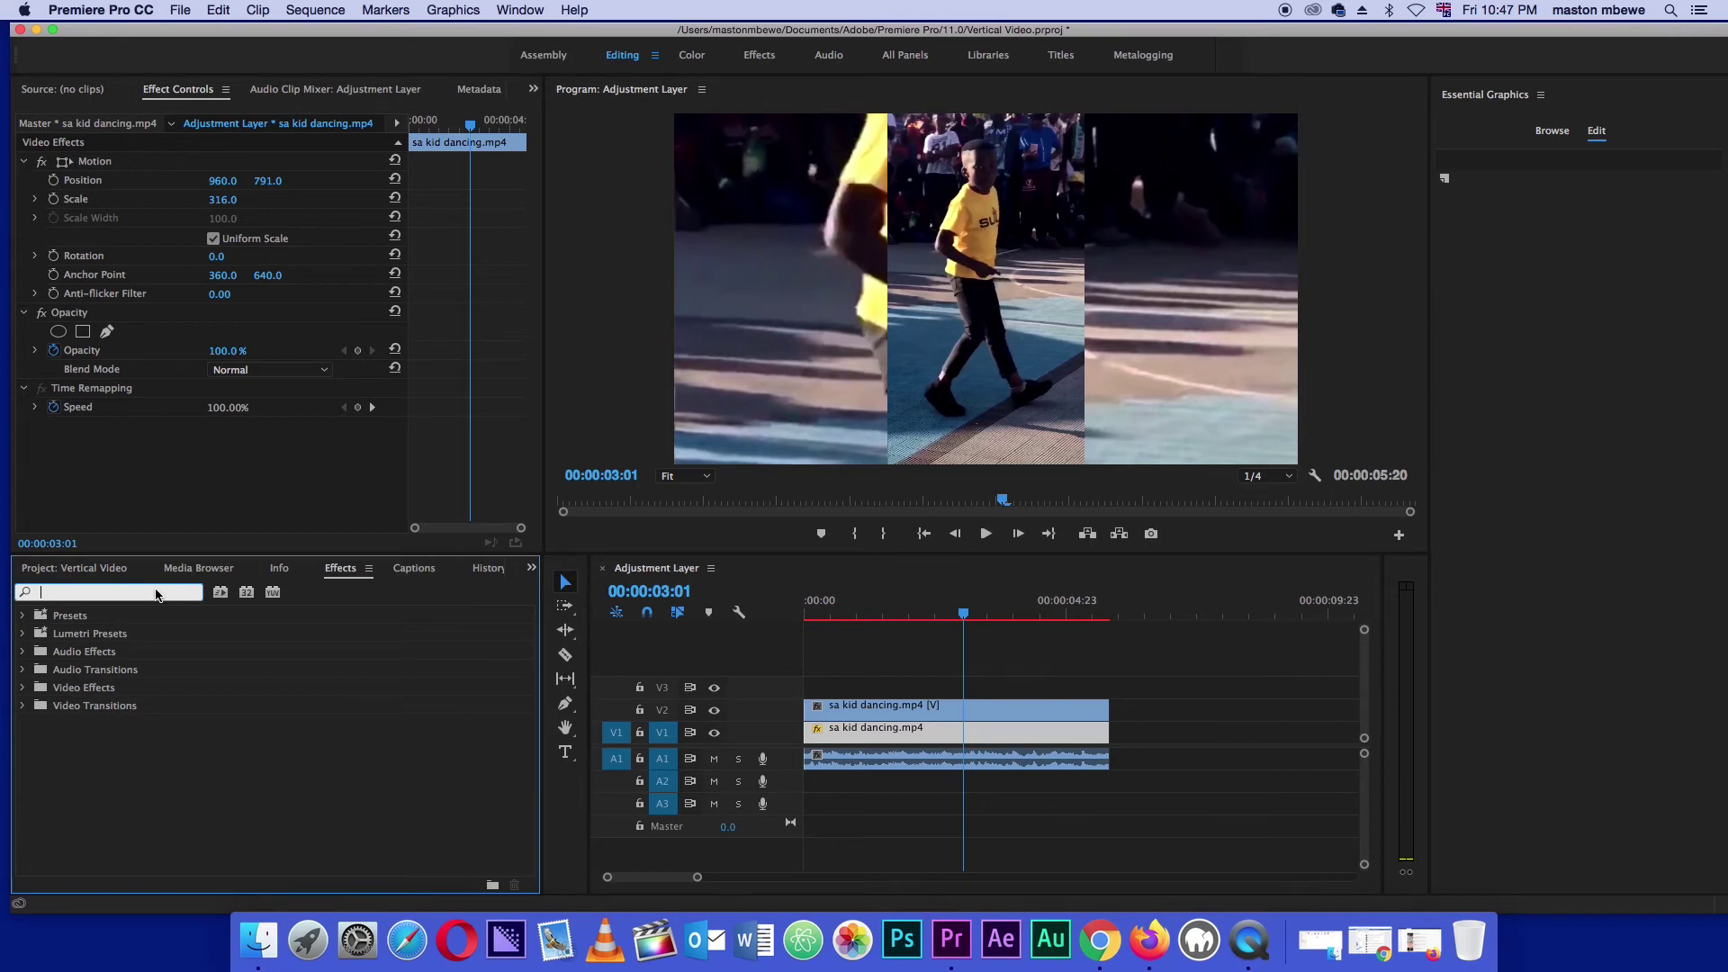
pyautogui.write('fast')
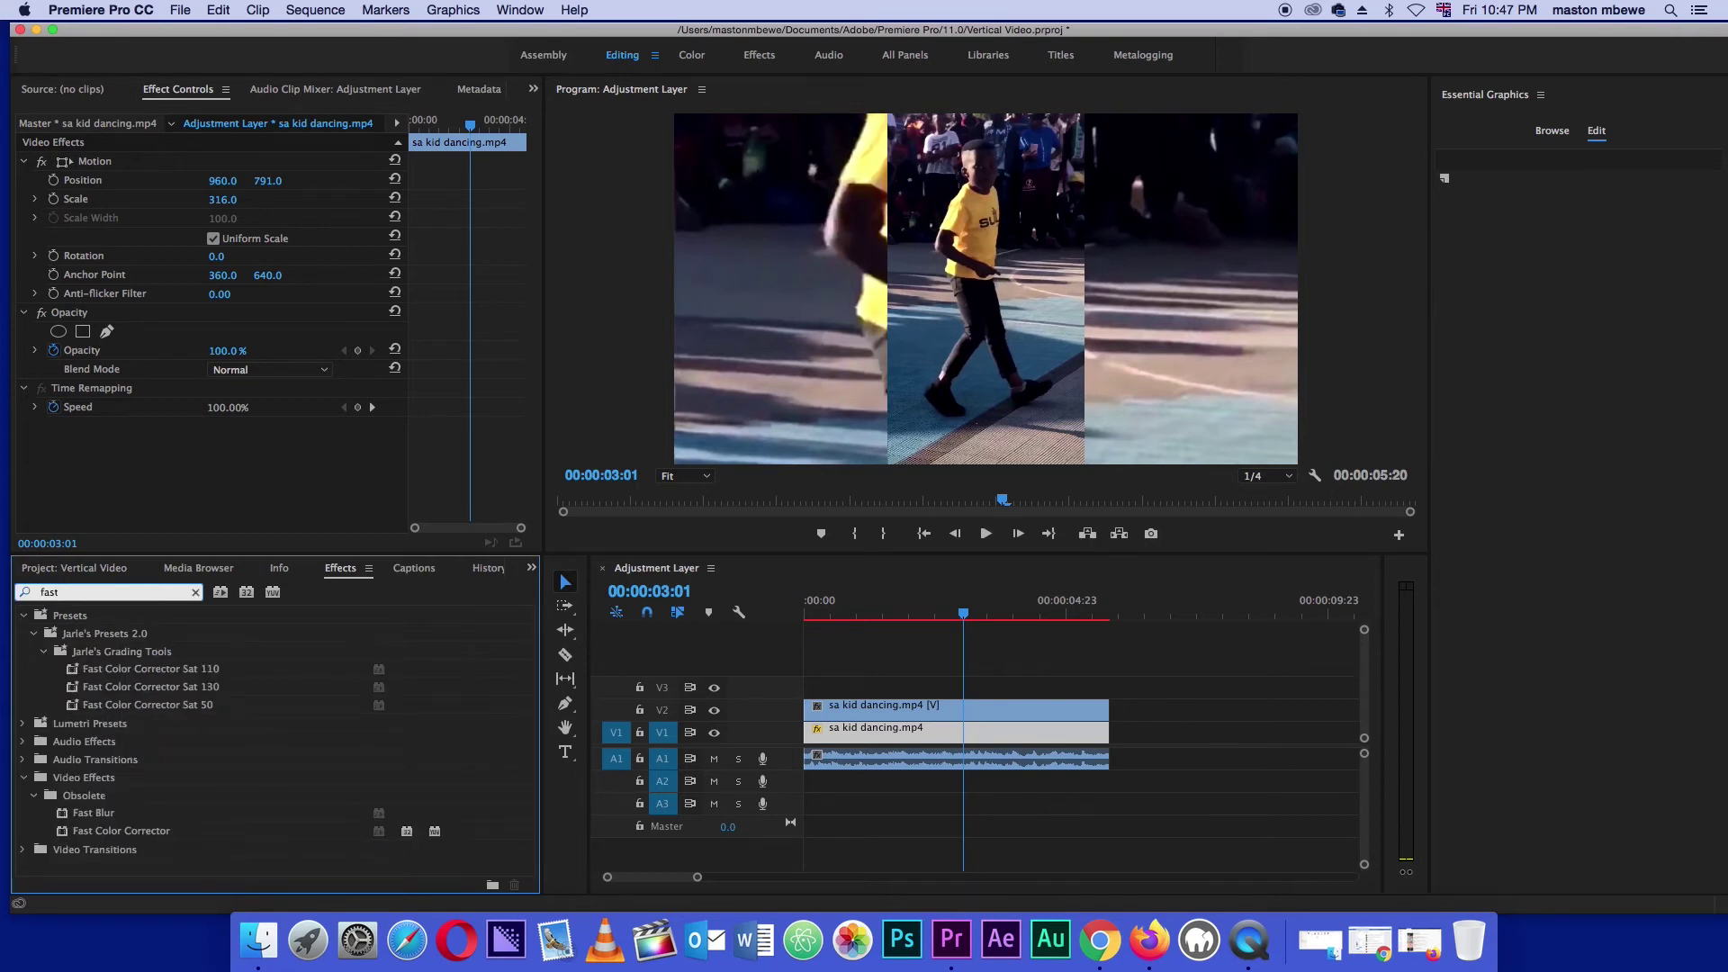
pyautogui.moveTo(63, 819); pyautogui.dragTo(969, 735)
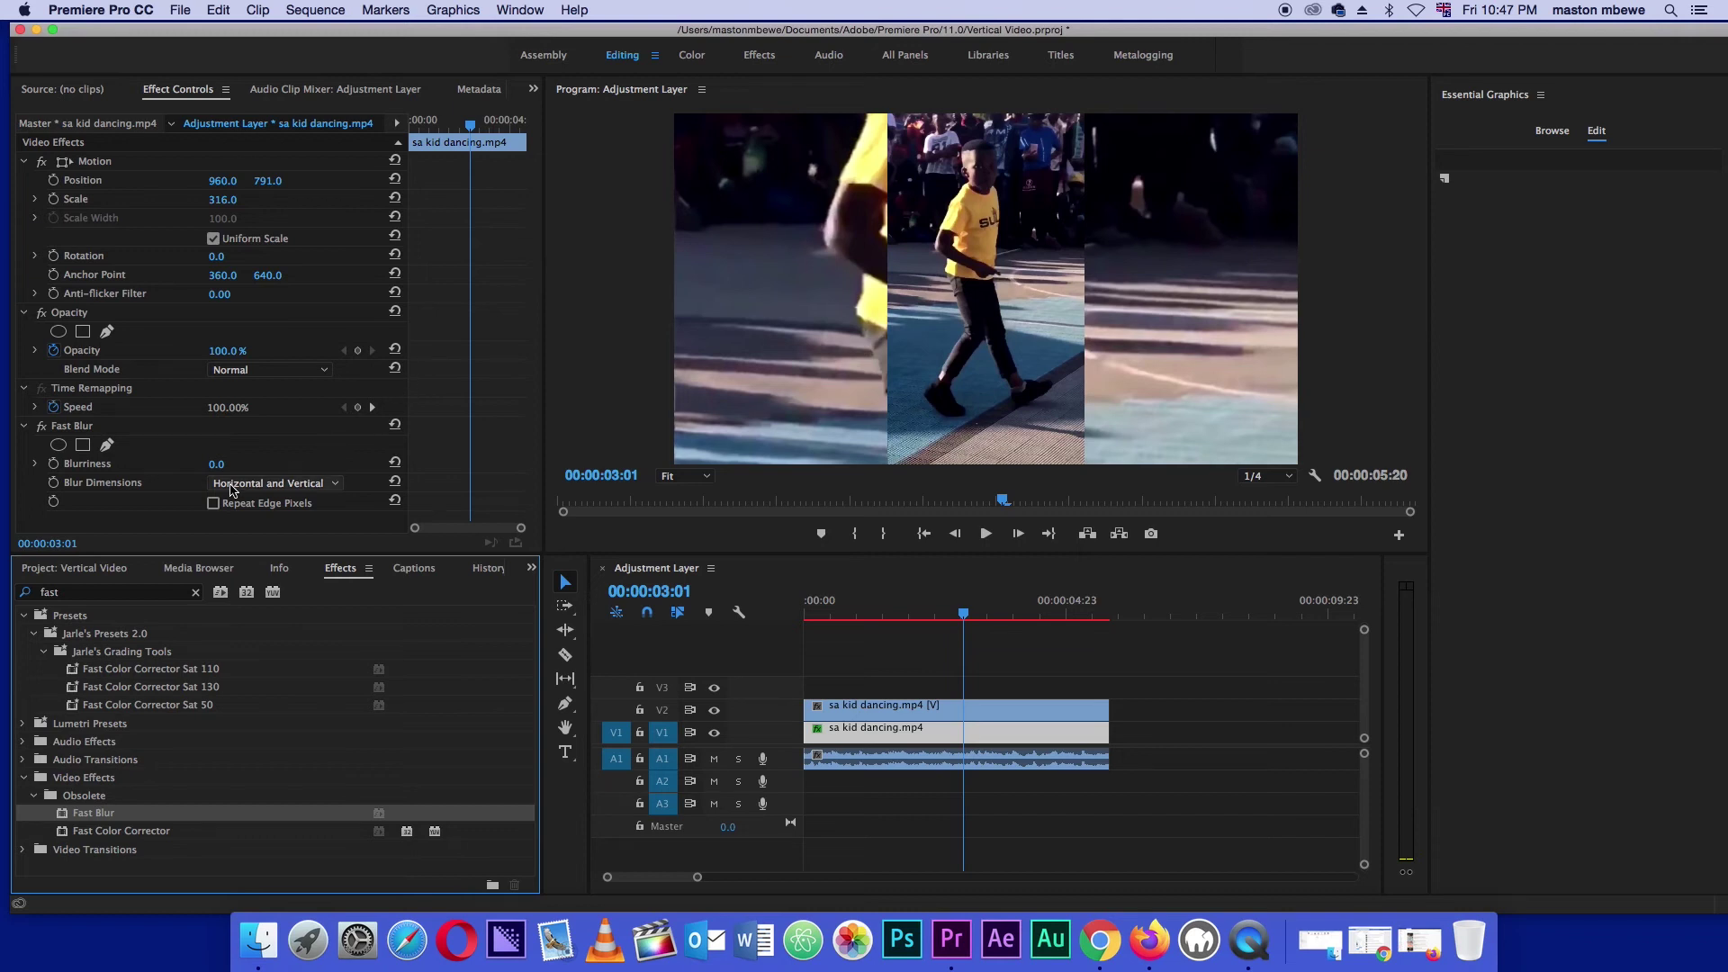
pyautogui.moveTo(216, 464); pyautogui.dragTo(238, 464)
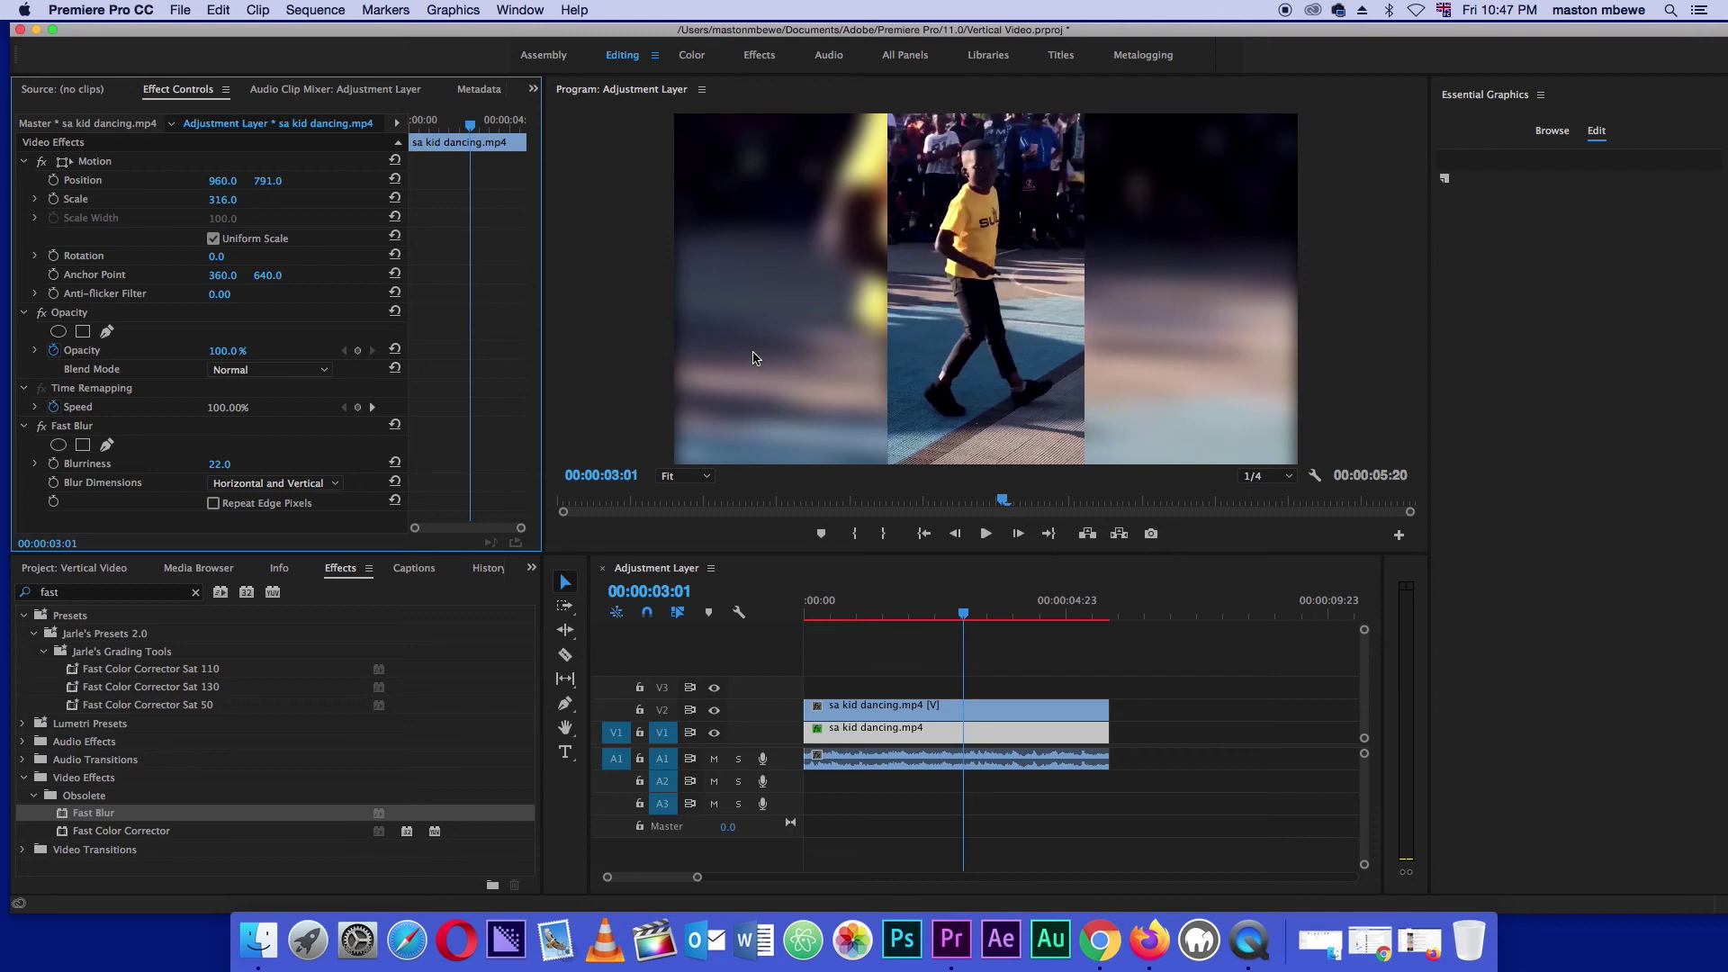
pyautogui.click(214, 504)
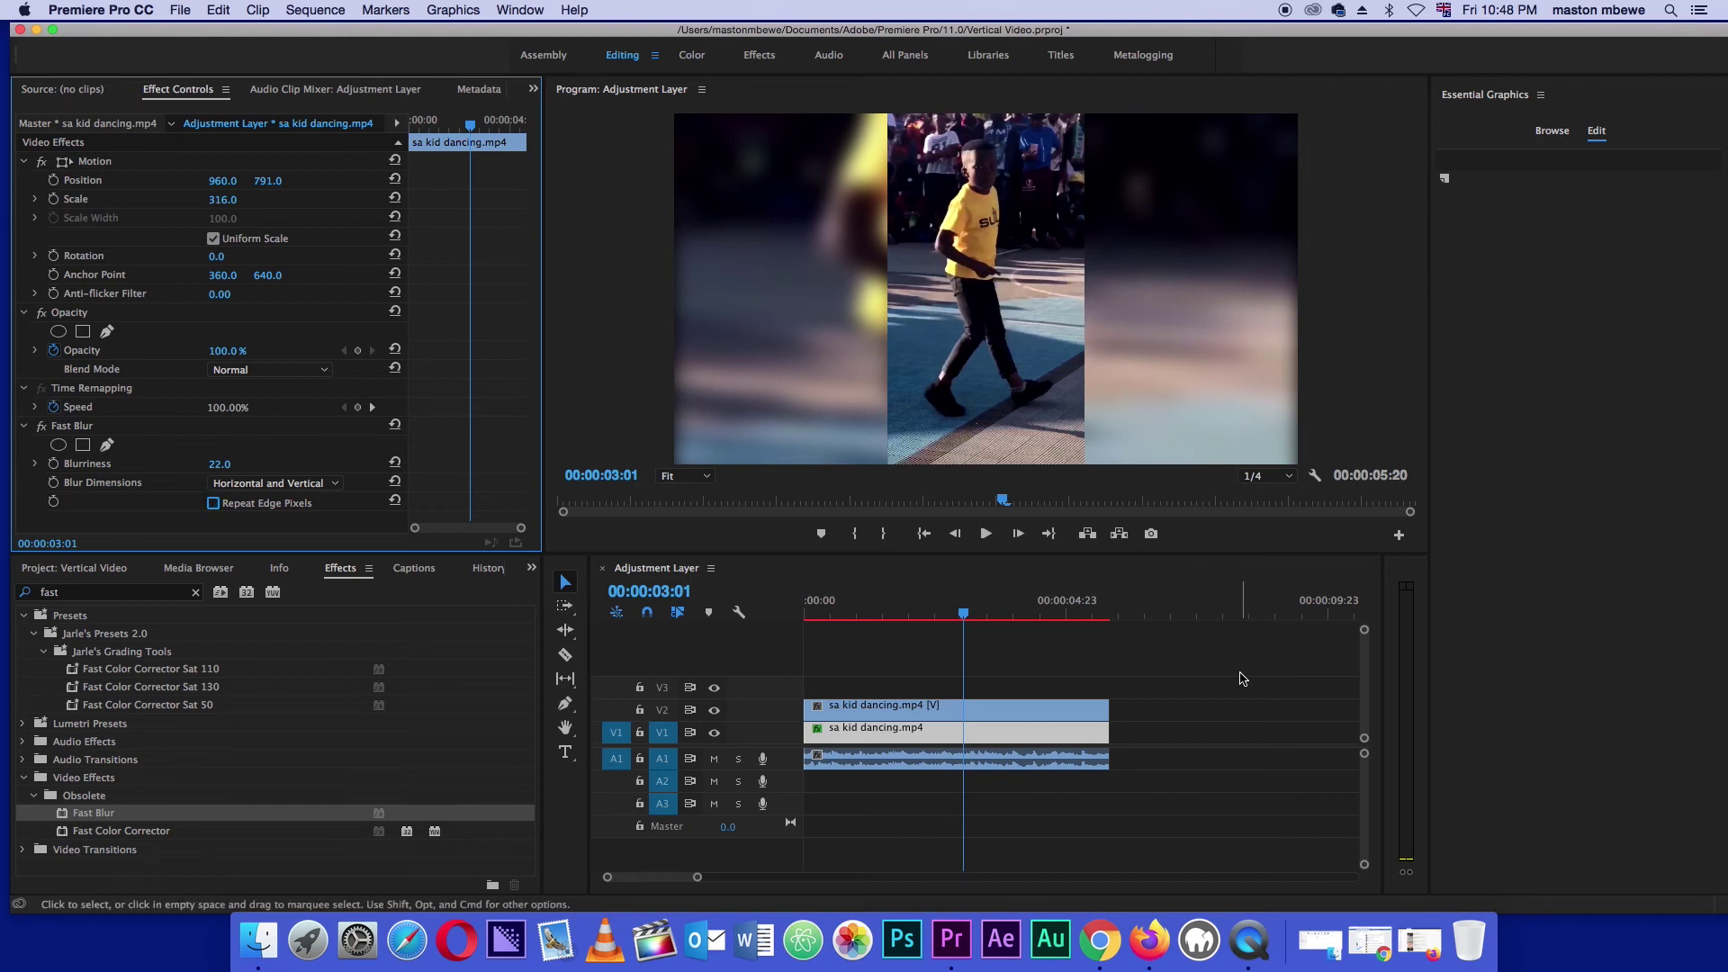
# Play back the blurred-background composite and park the playhead at 00:00:02:20.
pyautogui.click(931, 656)
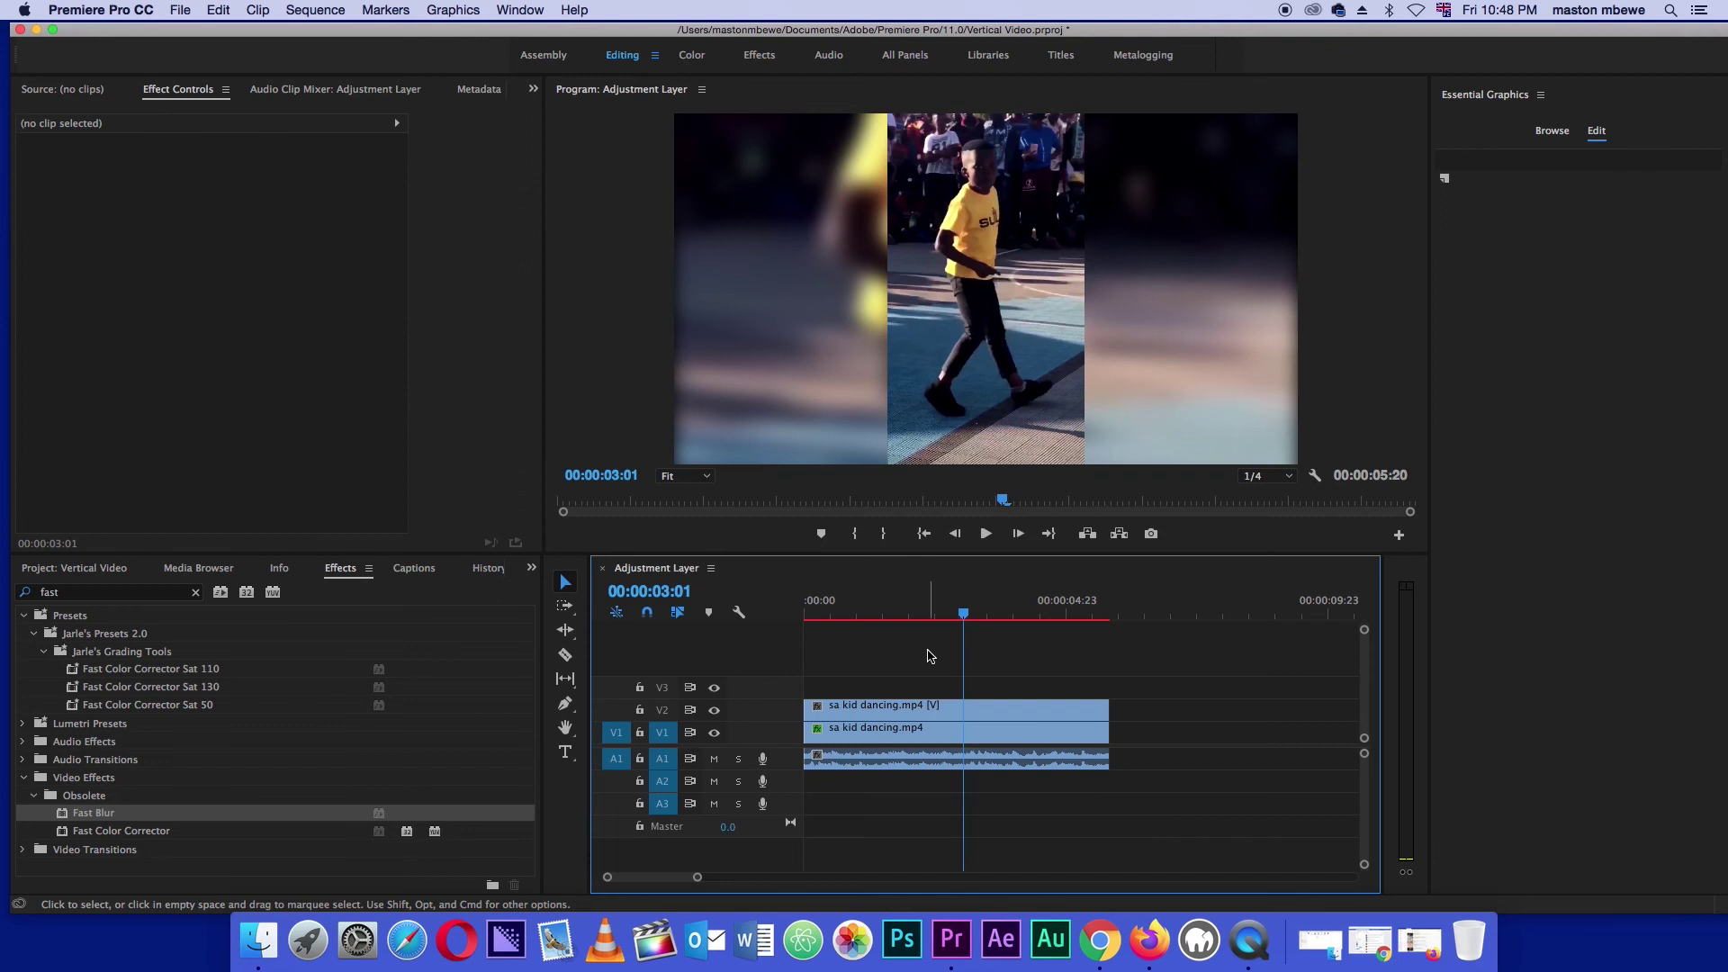
pyautogui.press('space')
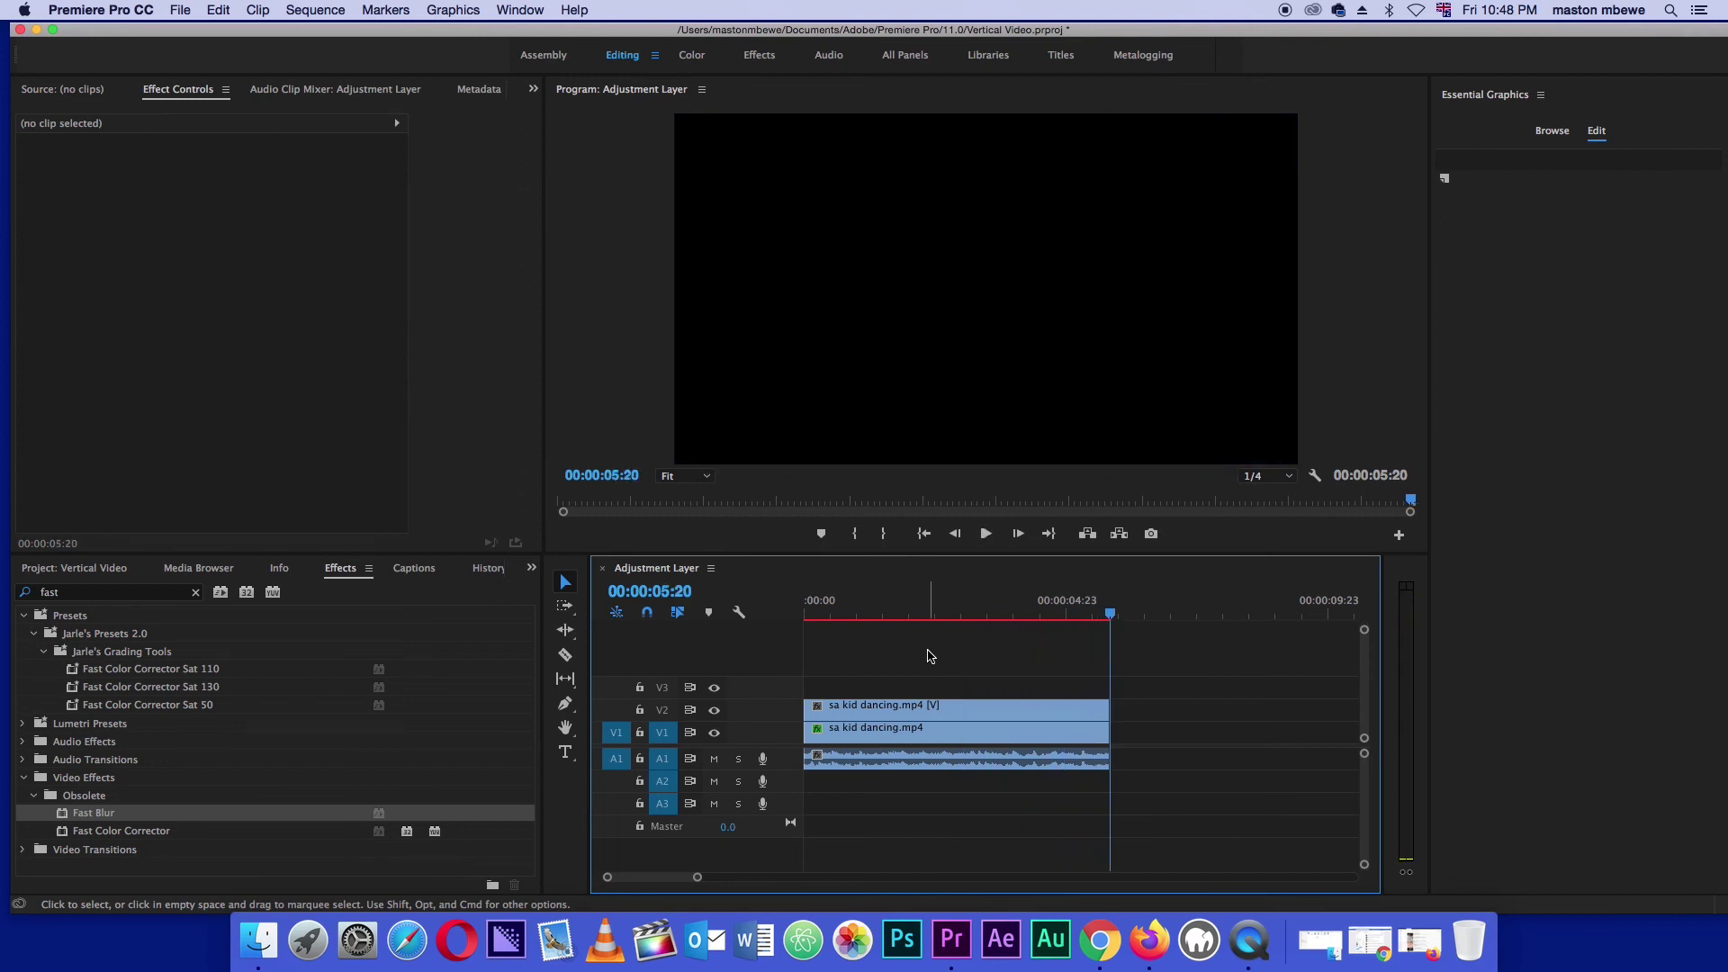
pyautogui.press('space')
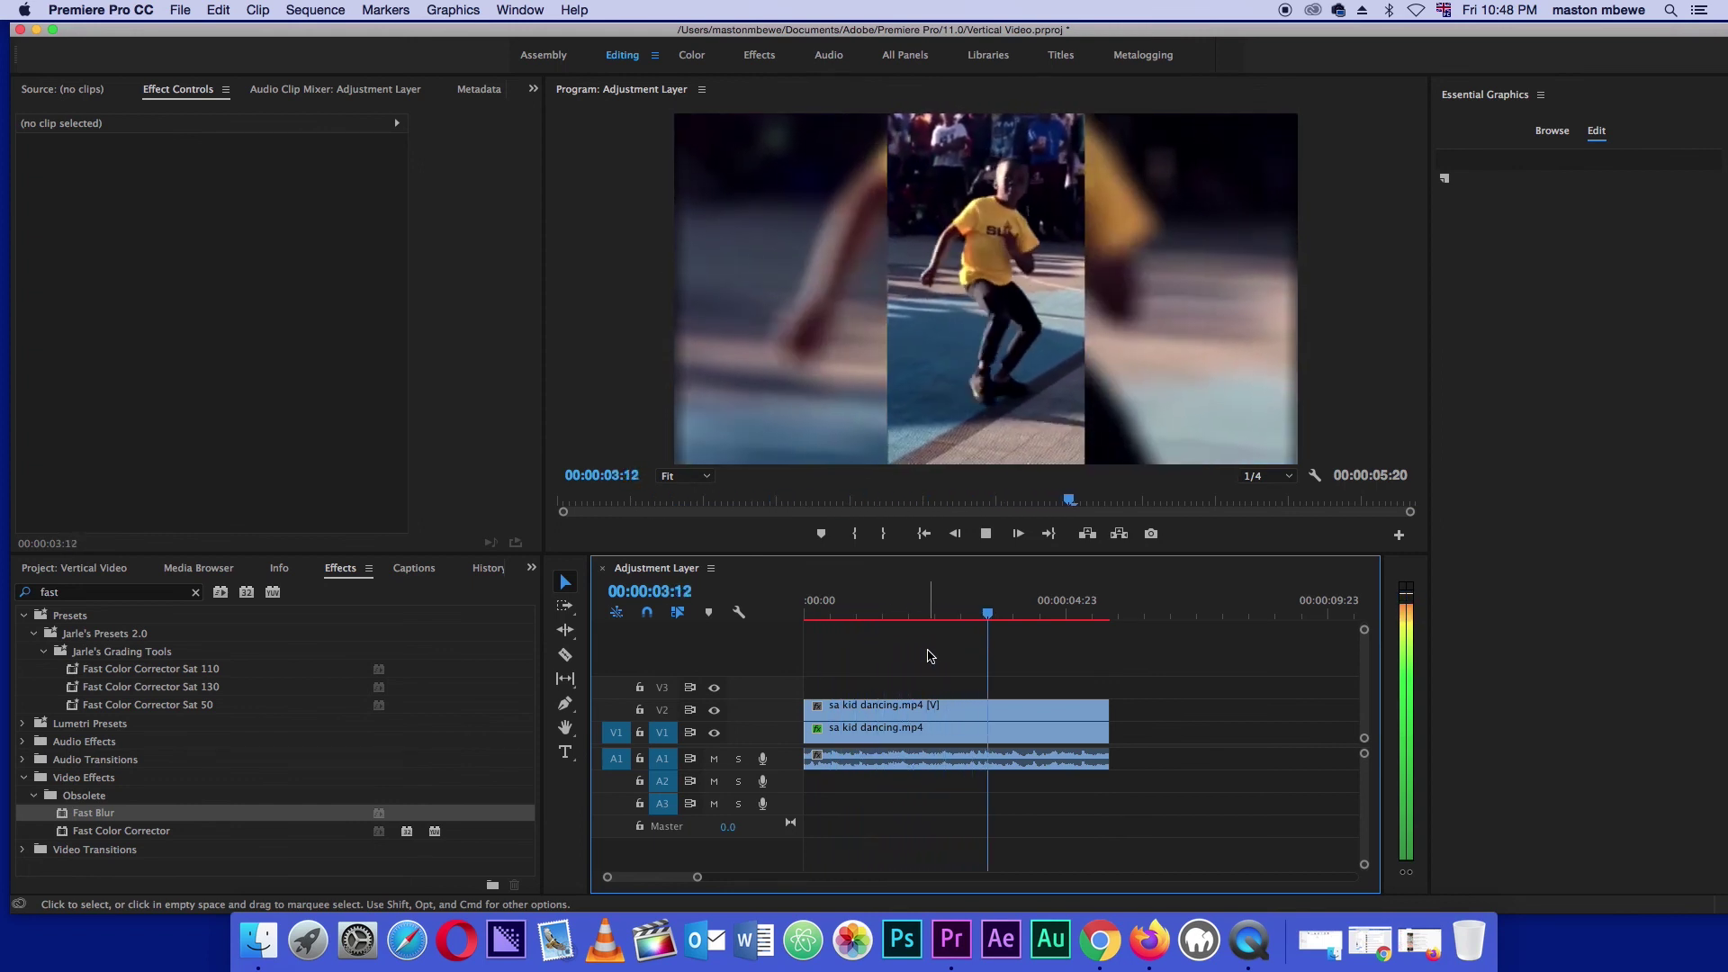
pyautogui.press('space')
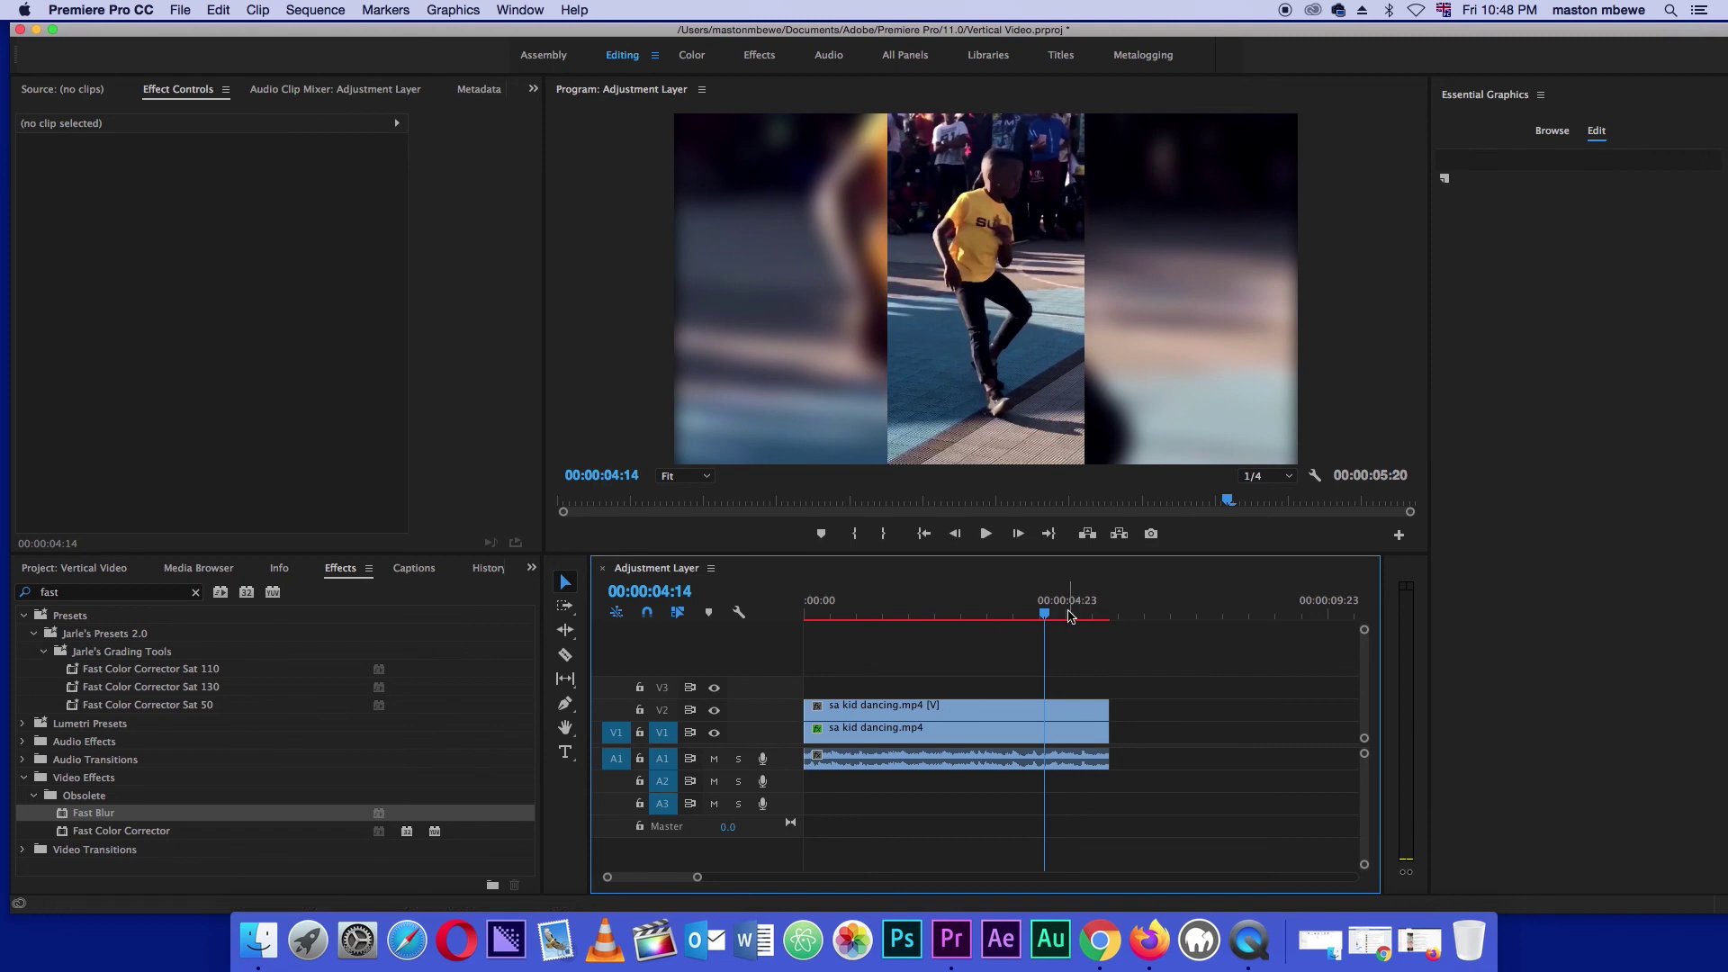
pyautogui.moveTo(1053, 601); pyautogui.dragTo(952, 601)
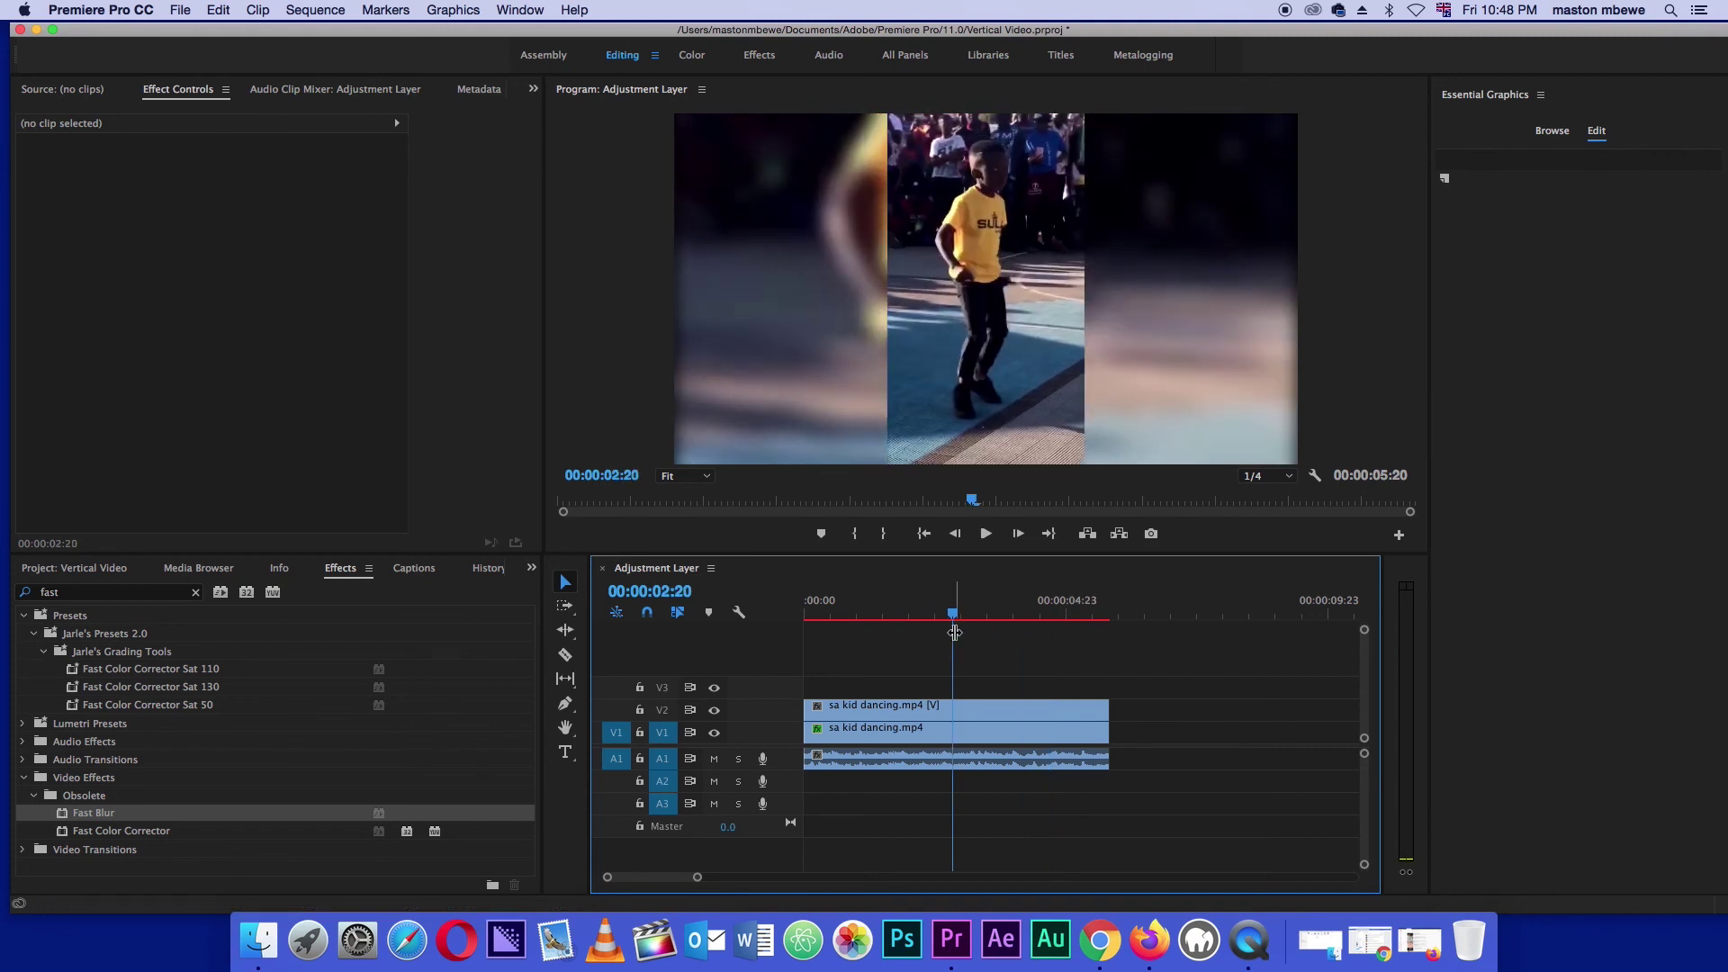
# Open File > Export > Media for the sequence.
pyautogui.click(181, 10)
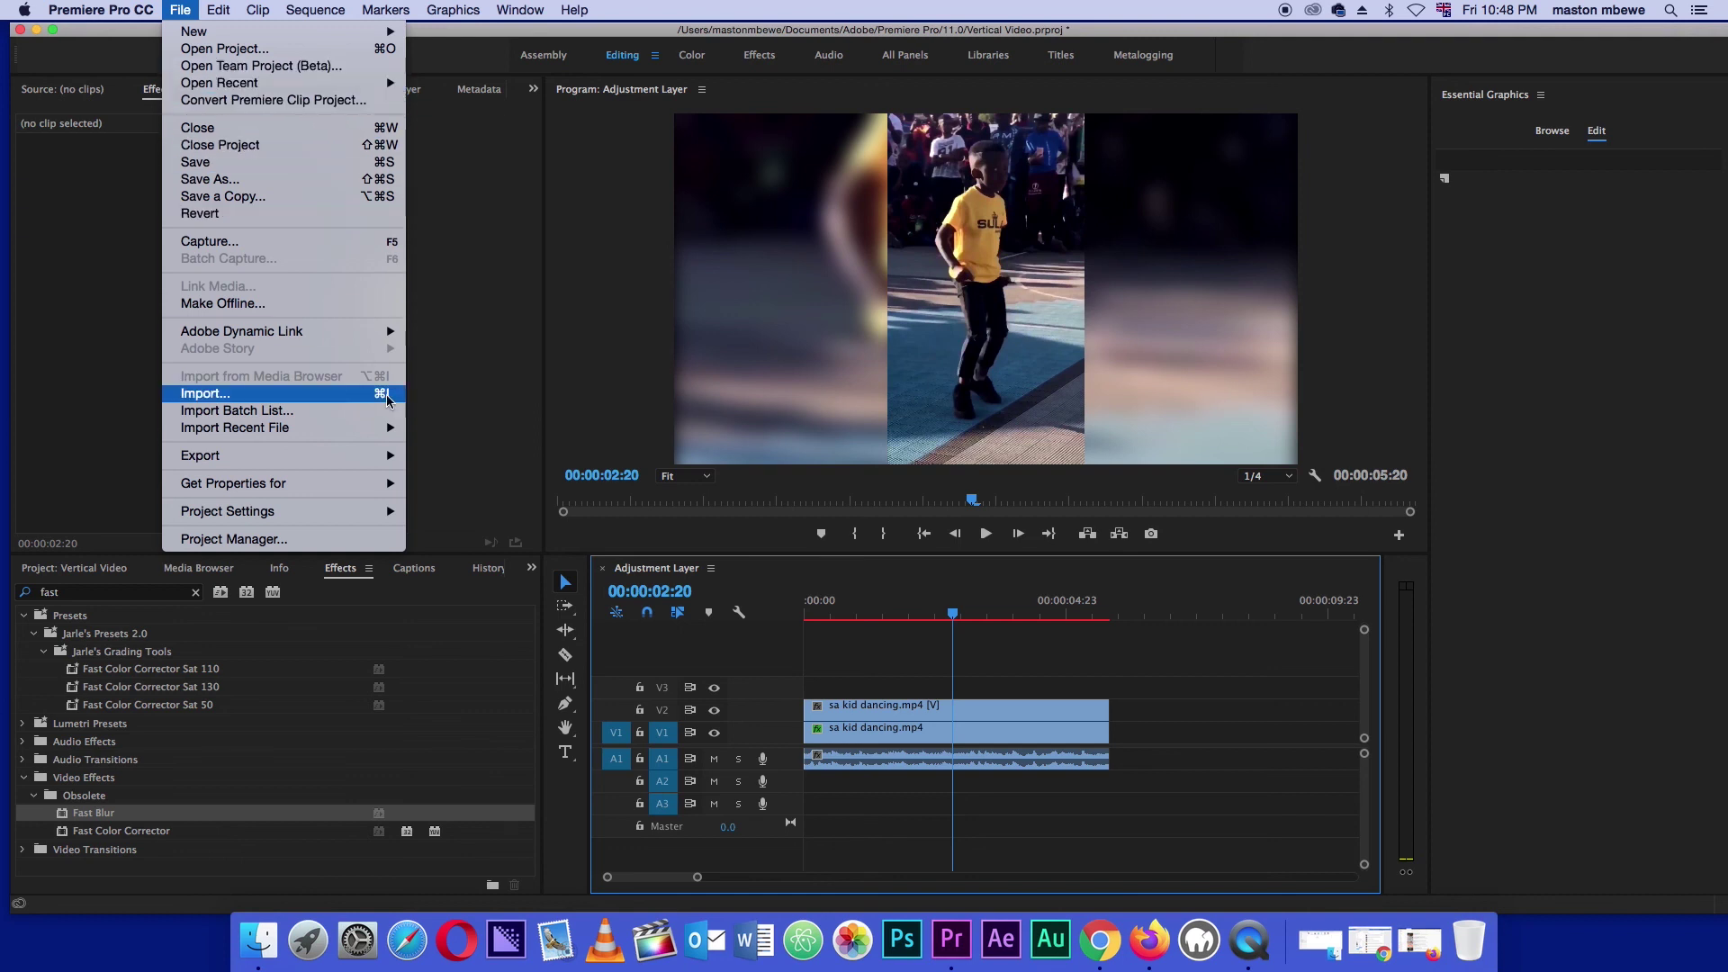
pyautogui.moveTo(373, 455)
pyautogui.click(540, 430)
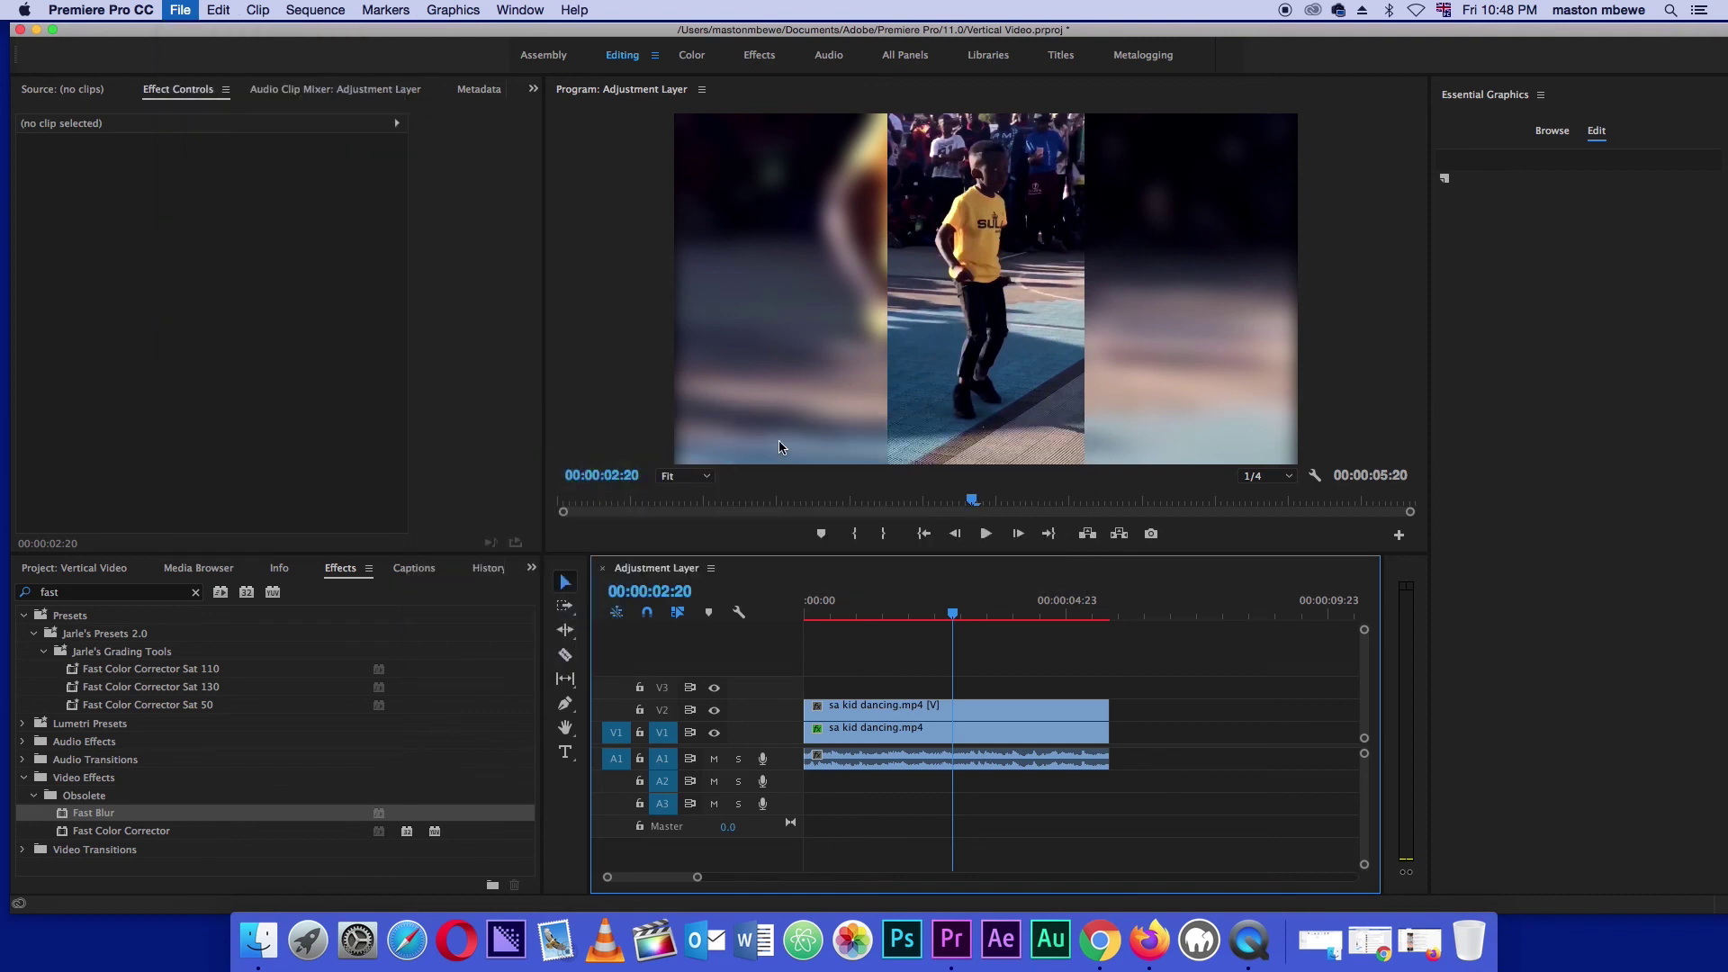